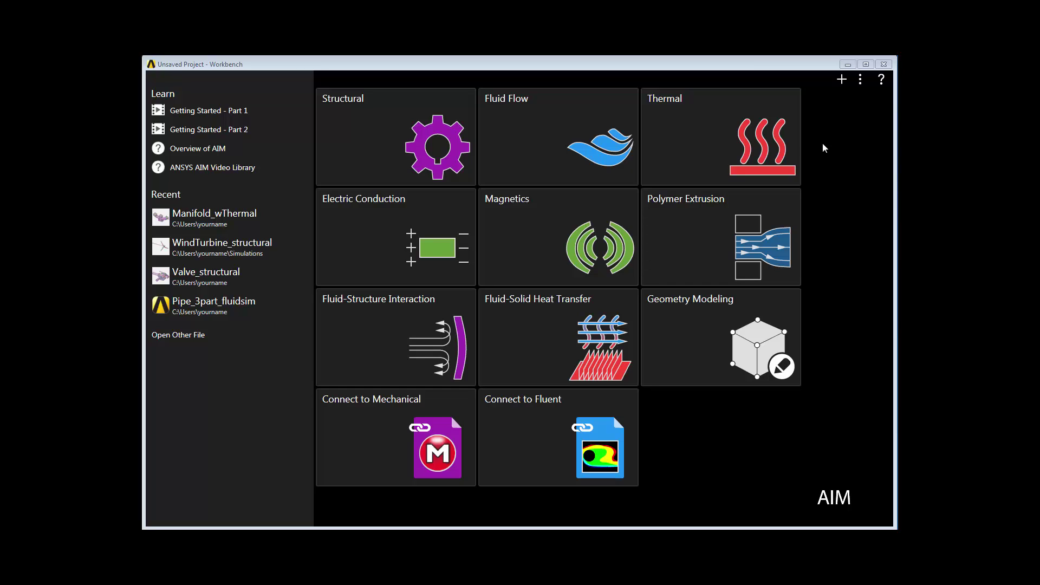
Step: Create a Structural study from manifold_structural.scdoc with Thermal added as extra physics
mouse_move(761, 140)
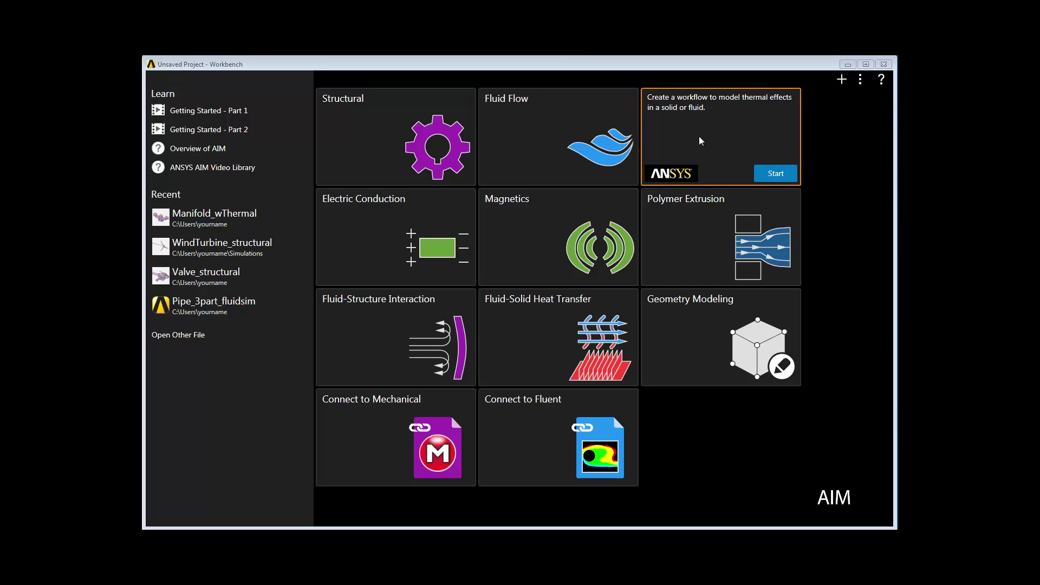
mouse_move(597, 136)
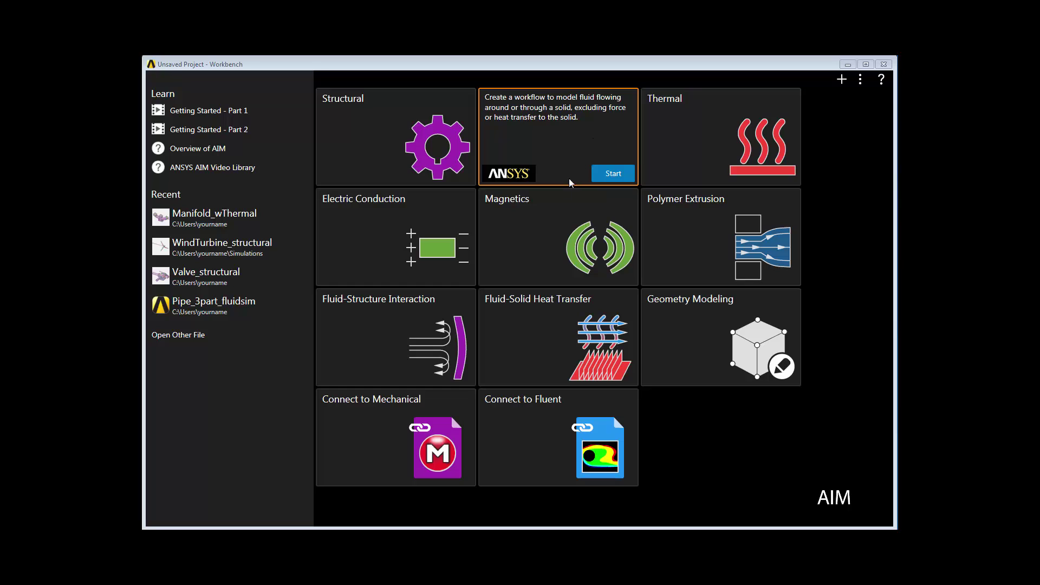
mouse_move(540, 217)
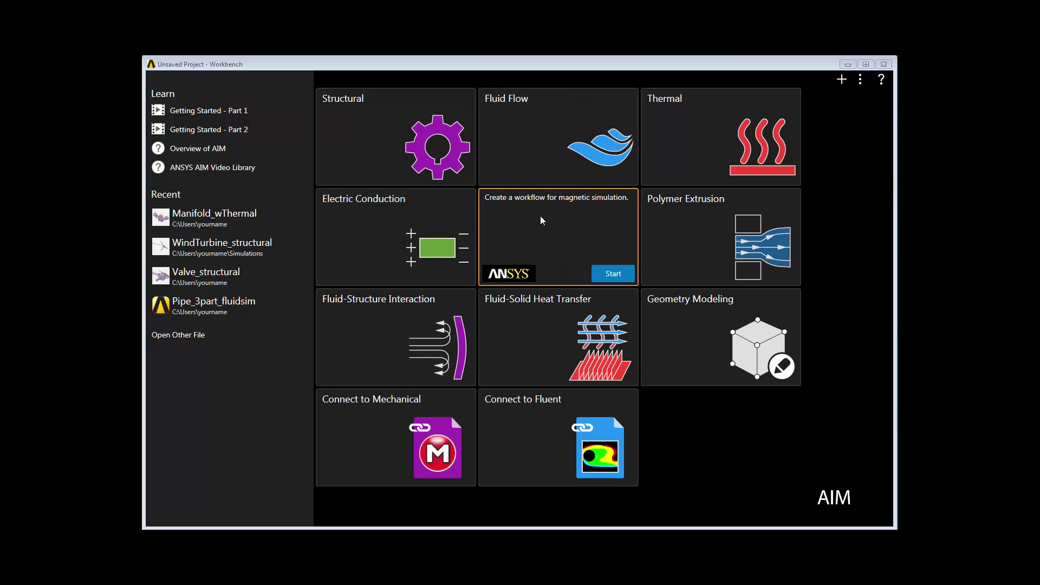
mouse_move(423, 148)
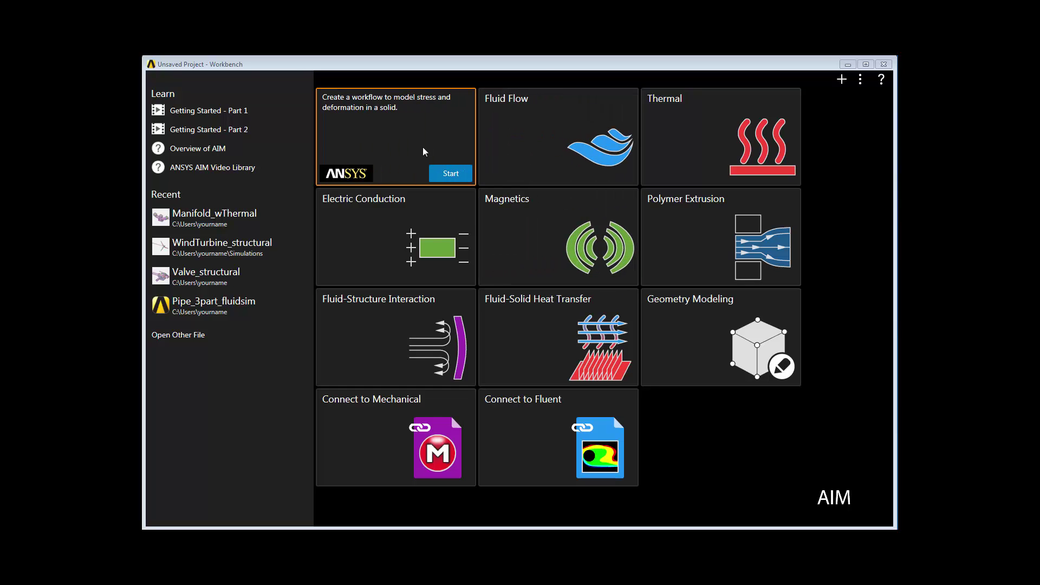
click(447, 174)
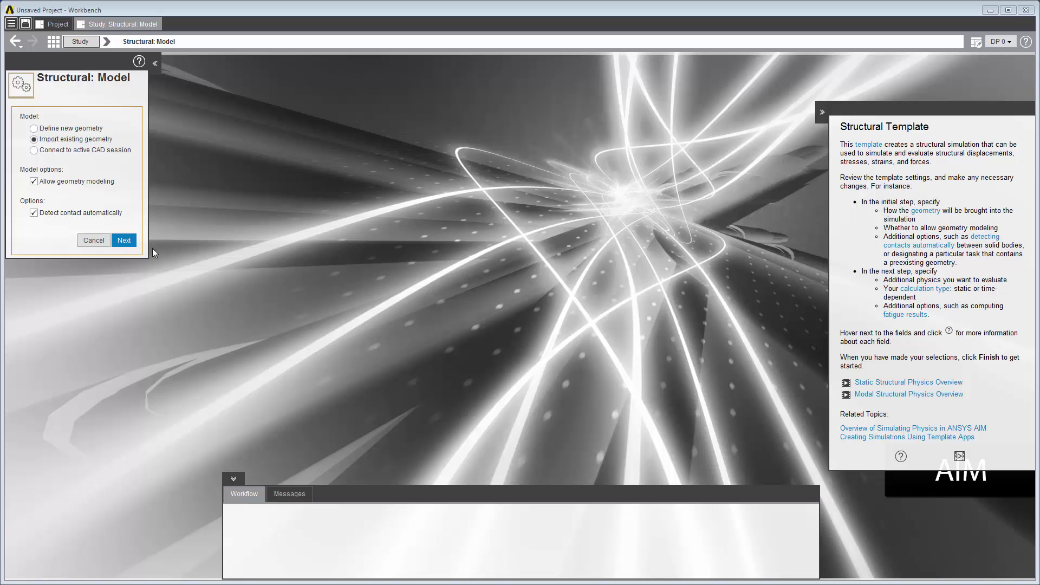
click(128, 242)
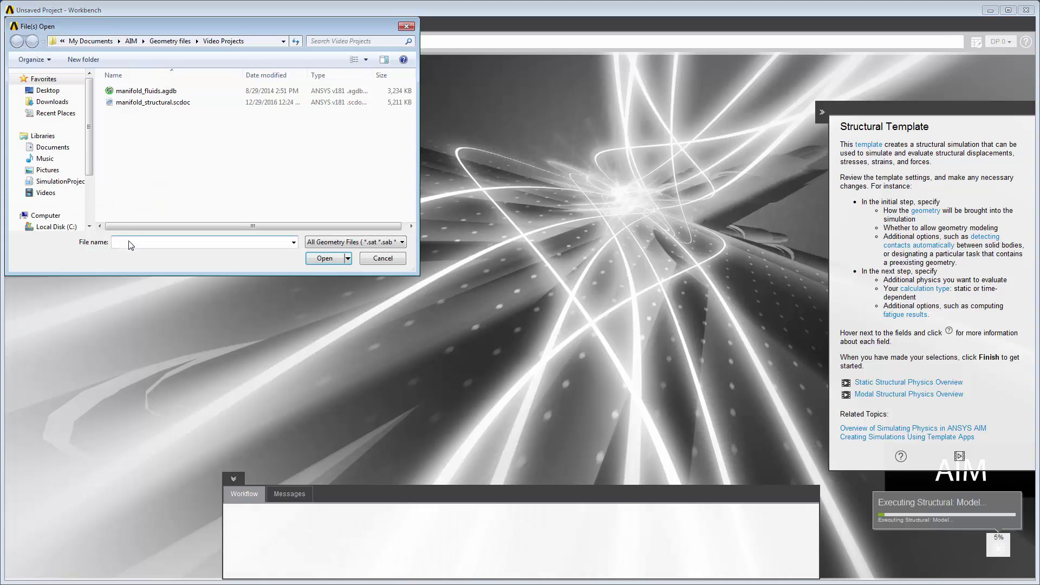
click(136, 102)
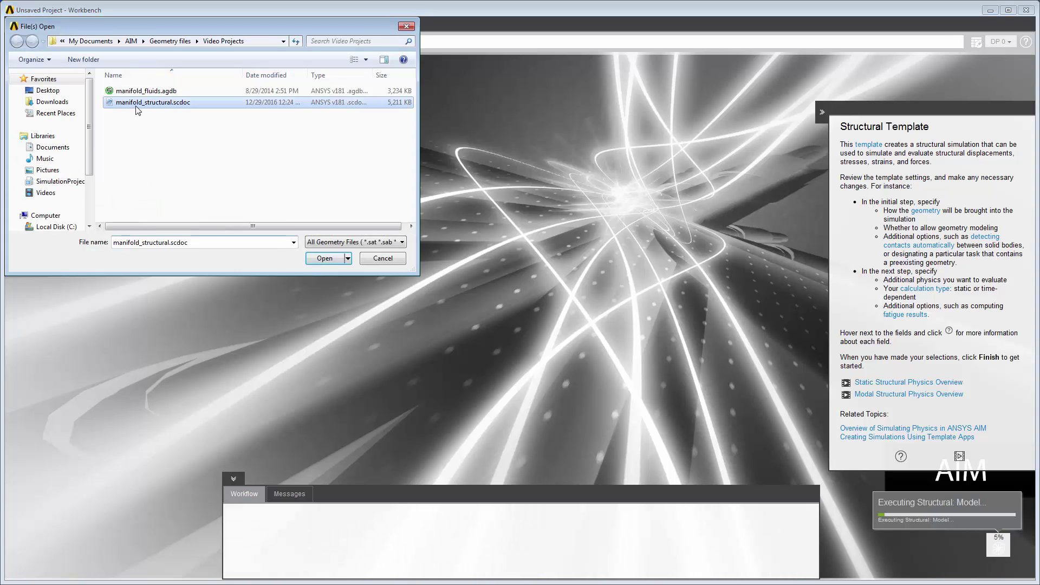
click(321, 259)
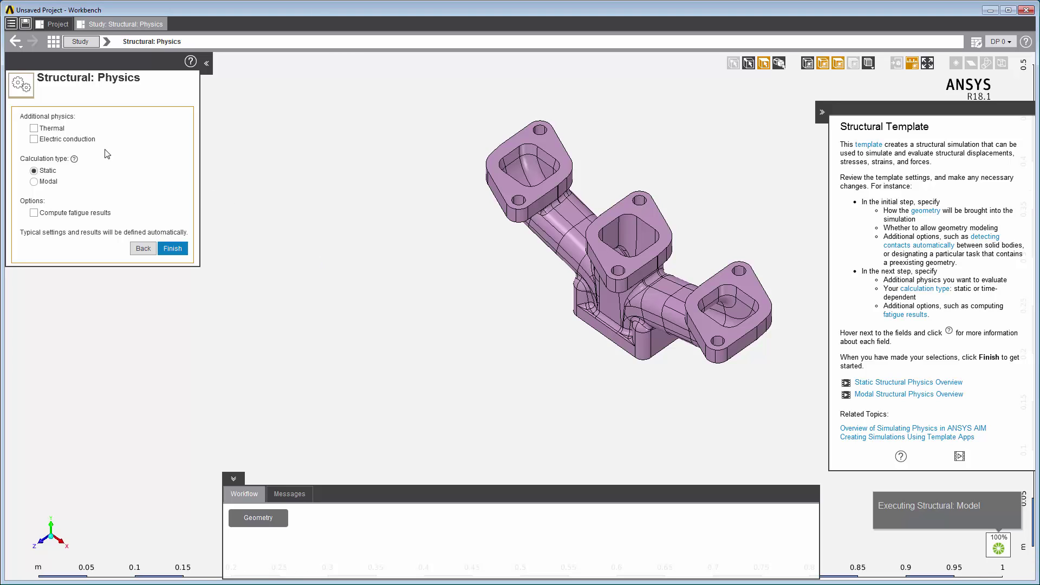
click(46, 132)
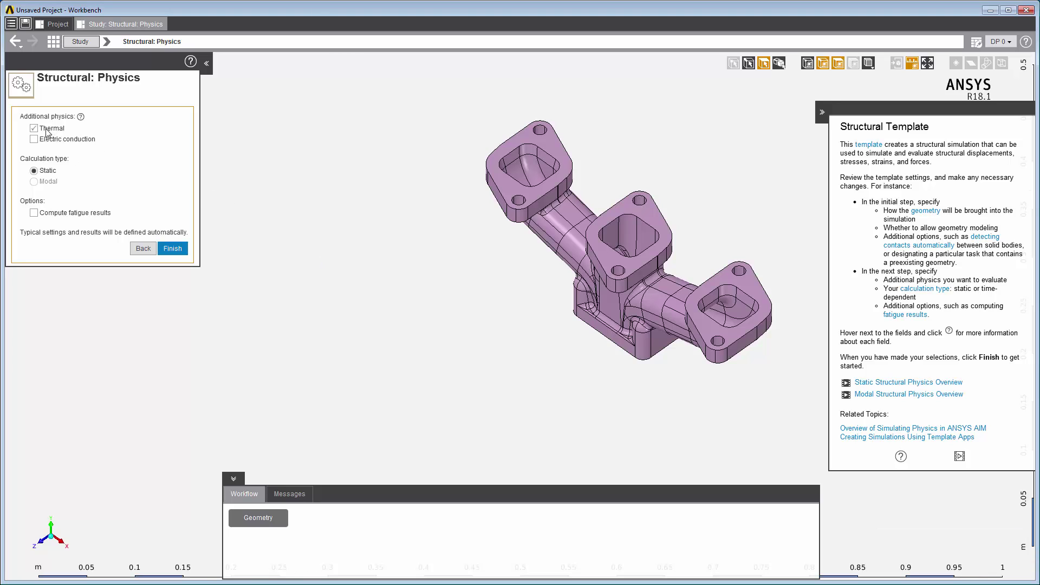
click(171, 251)
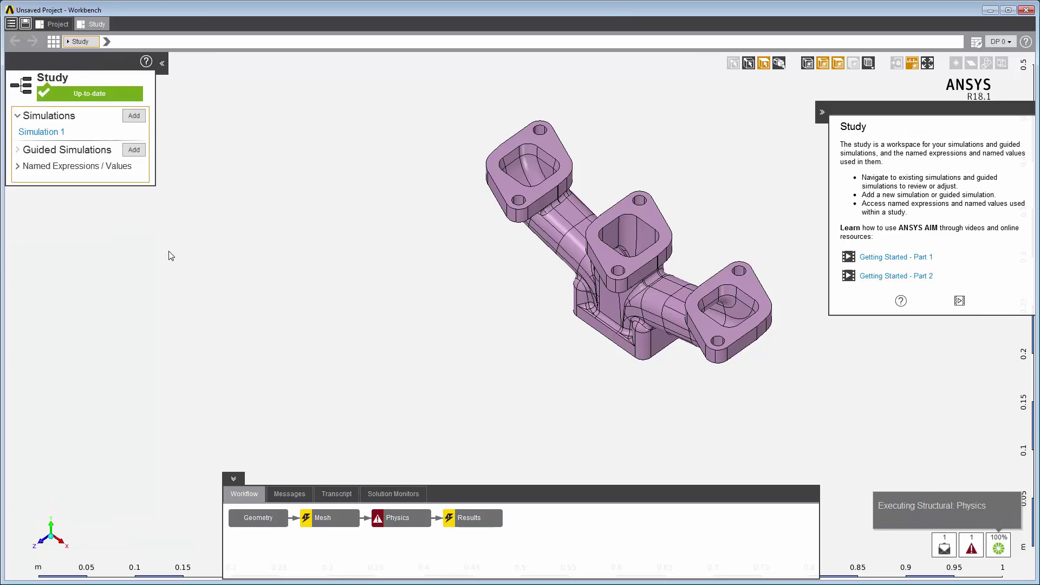
Step: Hide the study help text and show Simulation 1's Physics task
click(823, 111)
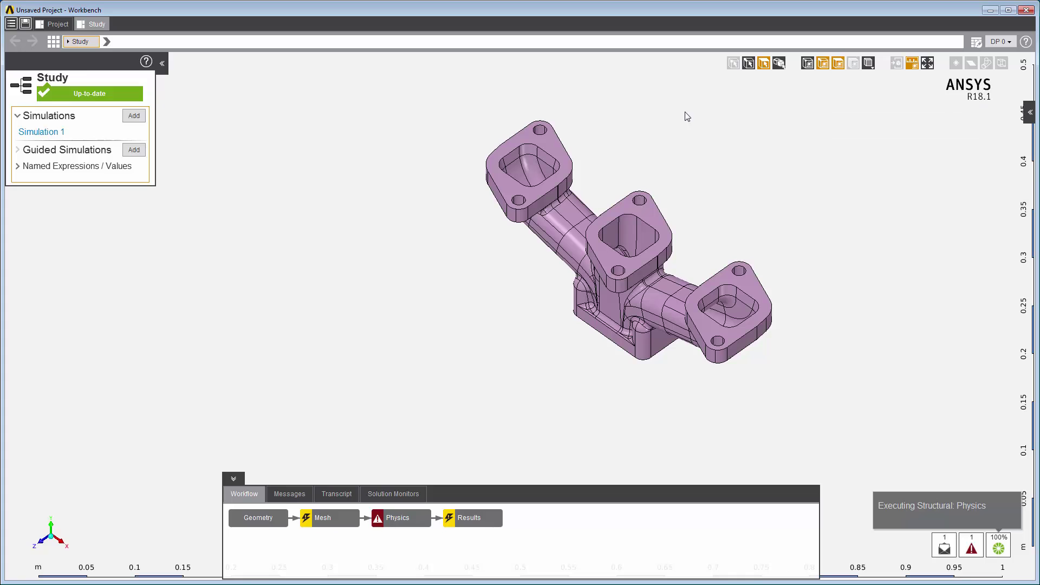
click(55, 133)
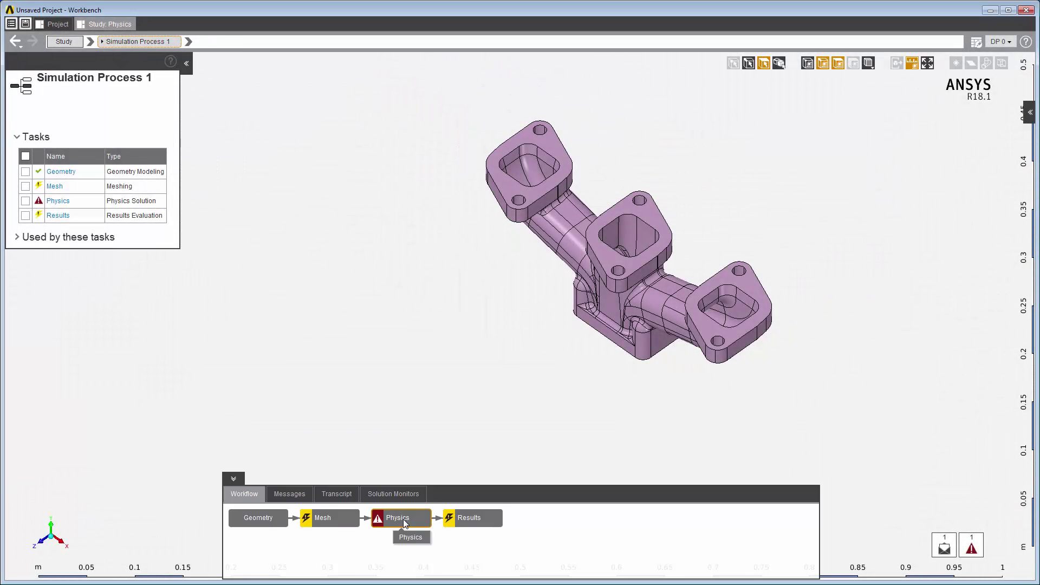
click(403, 519)
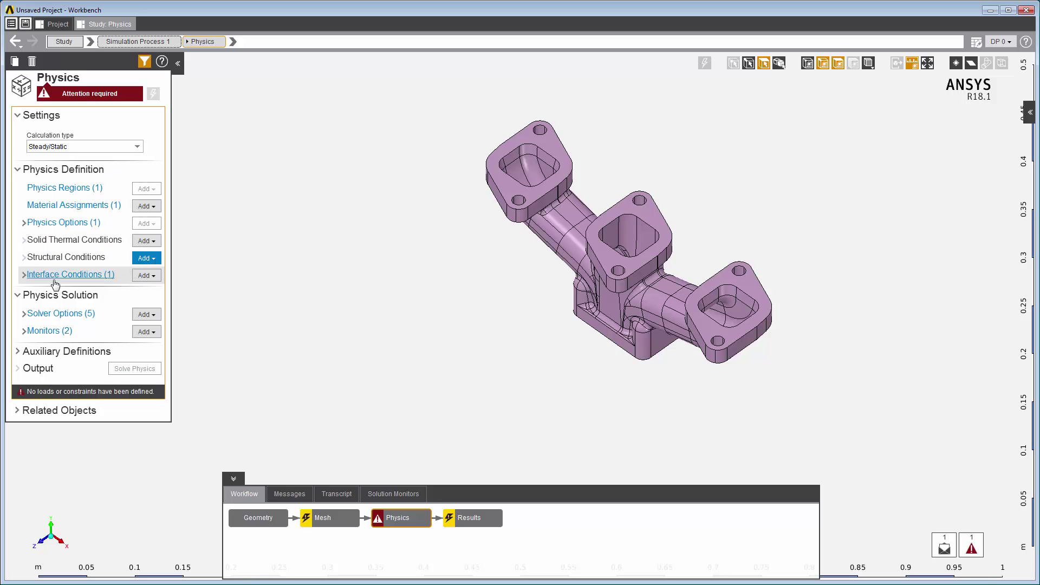
click(23, 314)
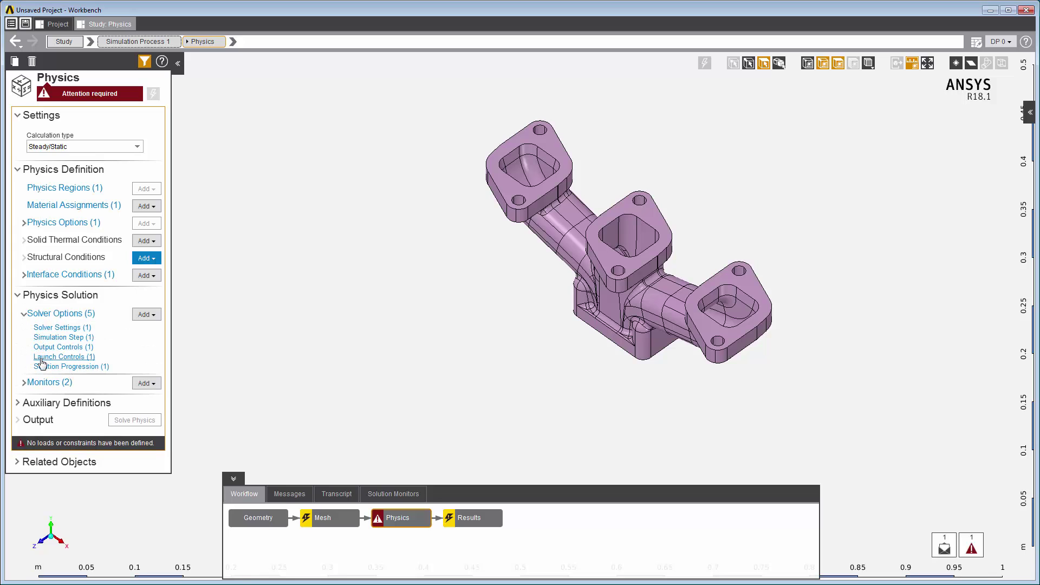
click(24, 314)
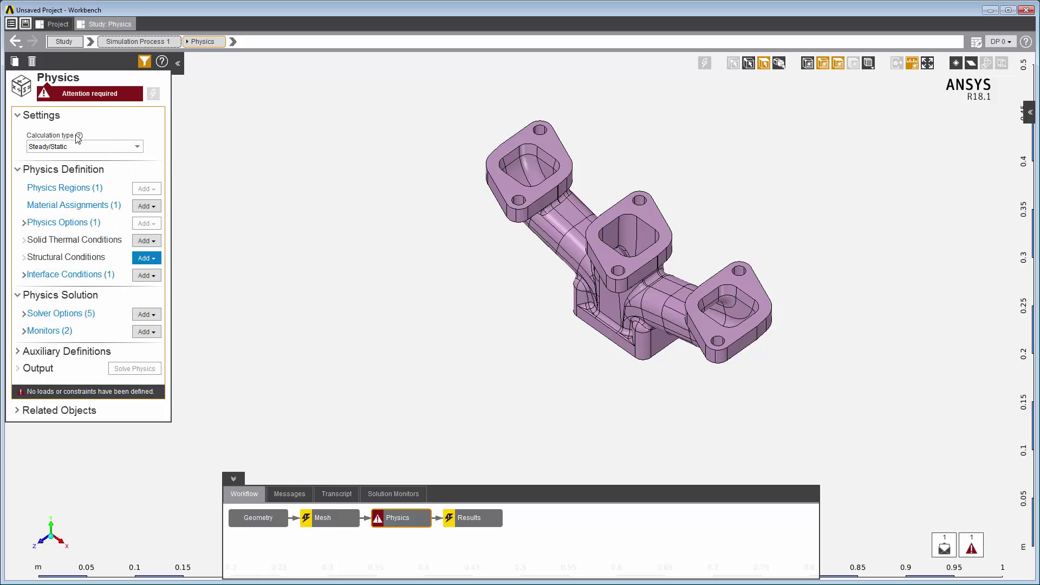
mouse_move(78, 137)
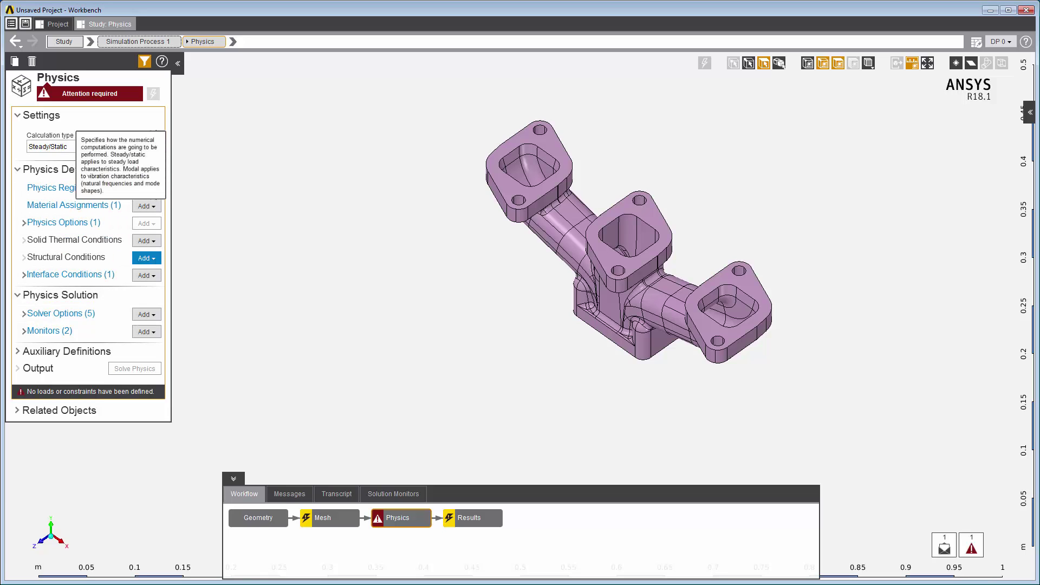
click(161, 63)
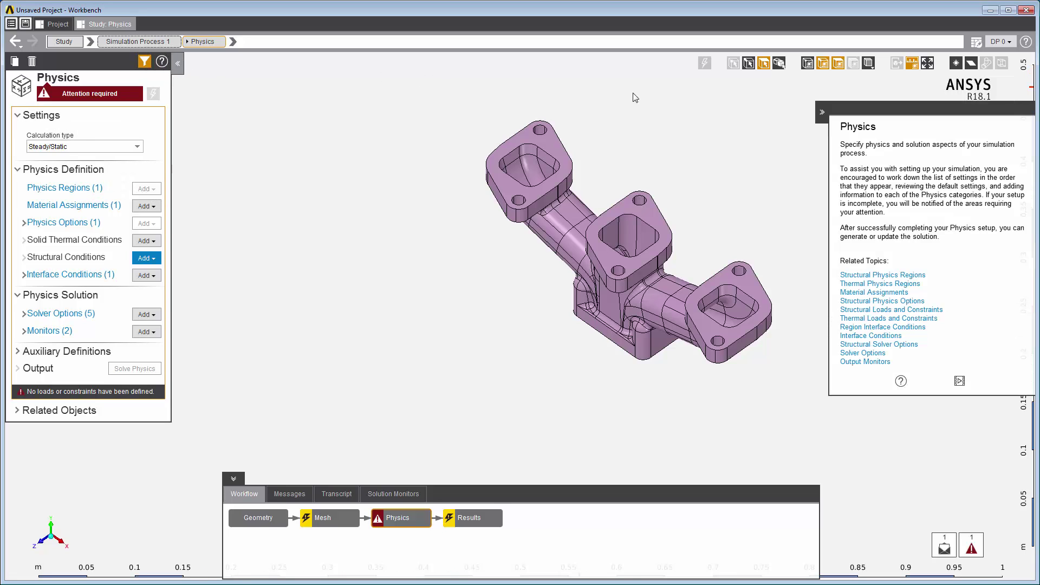
click(823, 113)
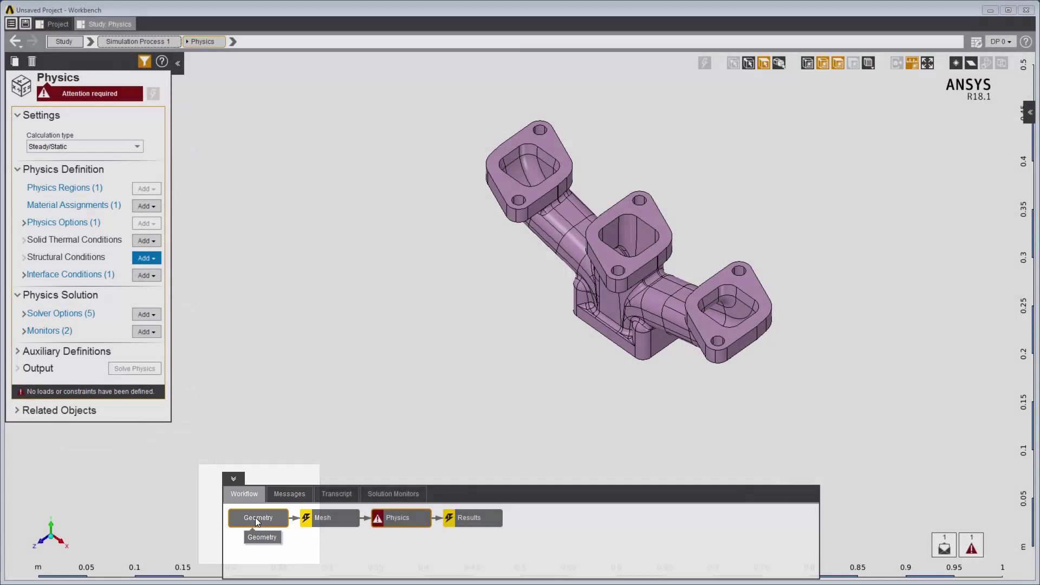
Step: Inspect the manifold in the geometry editor from the Geometry task, then return to AIM
click(256, 518)
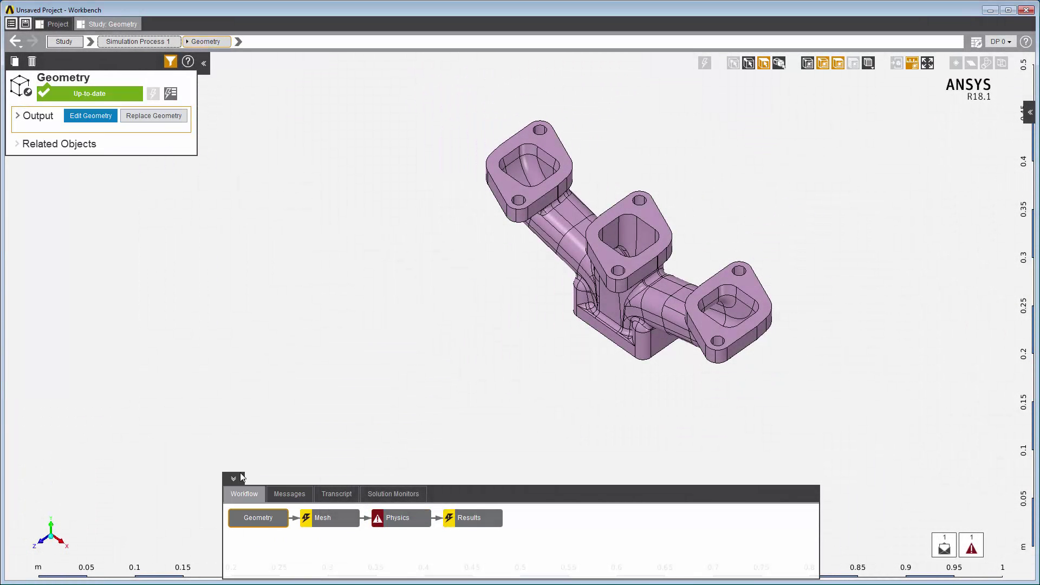
click(88, 117)
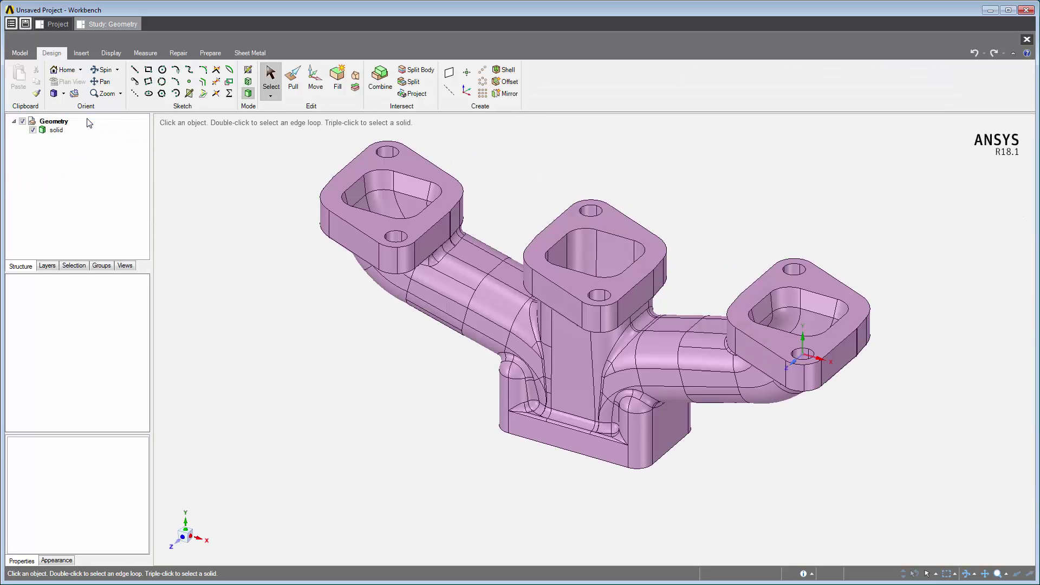
click(1028, 40)
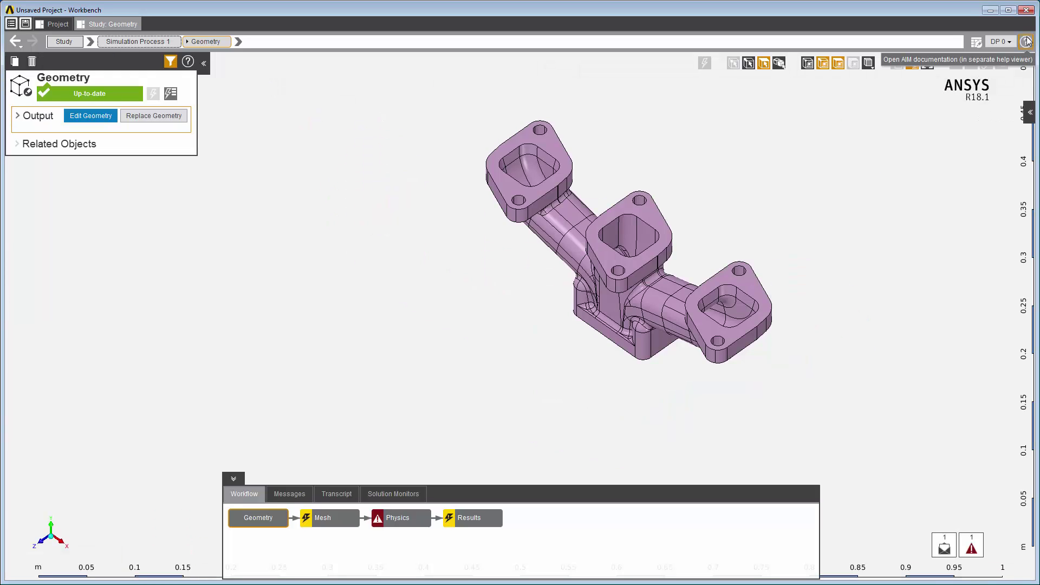
Step: Generate the manifold's triangular mesh using the default global sizing
click(337, 517)
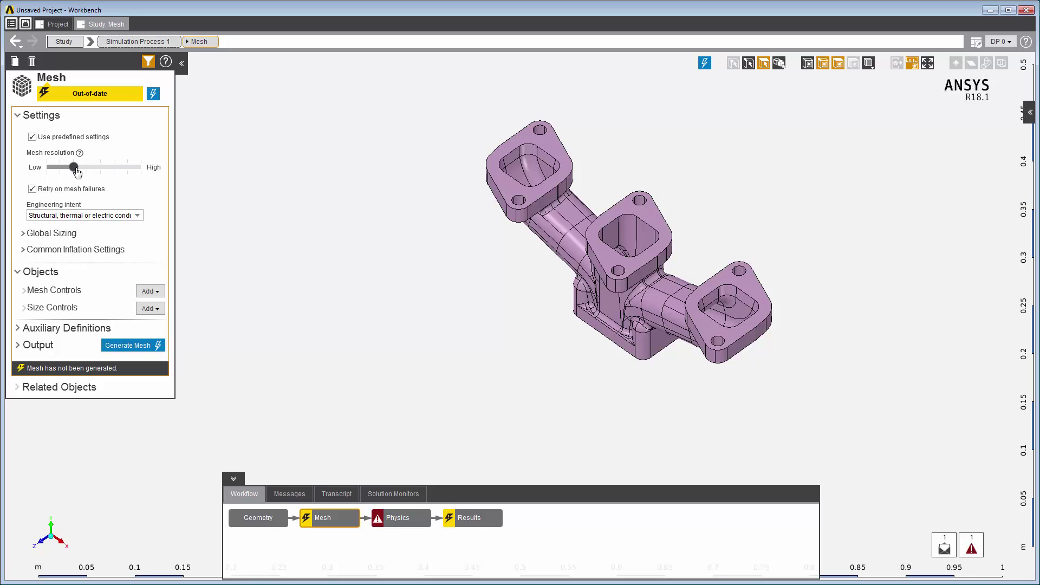
click(24, 234)
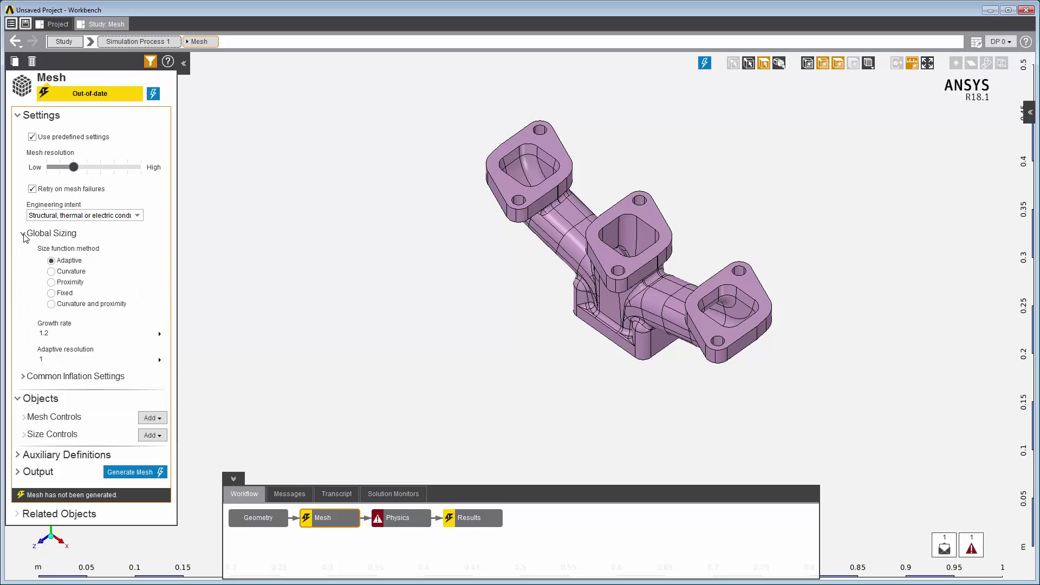
click(24, 234)
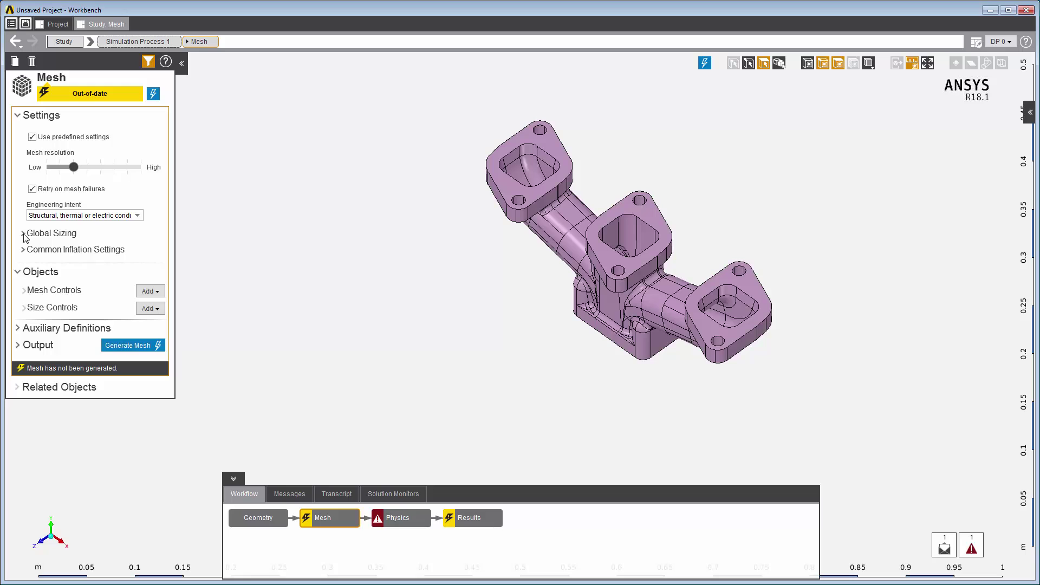
click(154, 95)
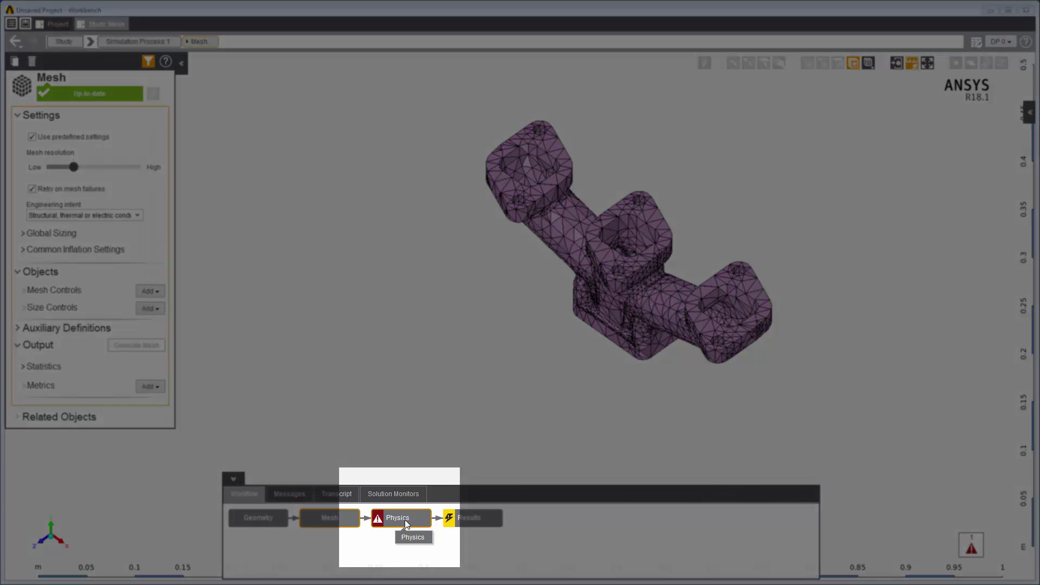
Step: Review the physics region, keeping its location as the manifold's single volume
click(405, 520)
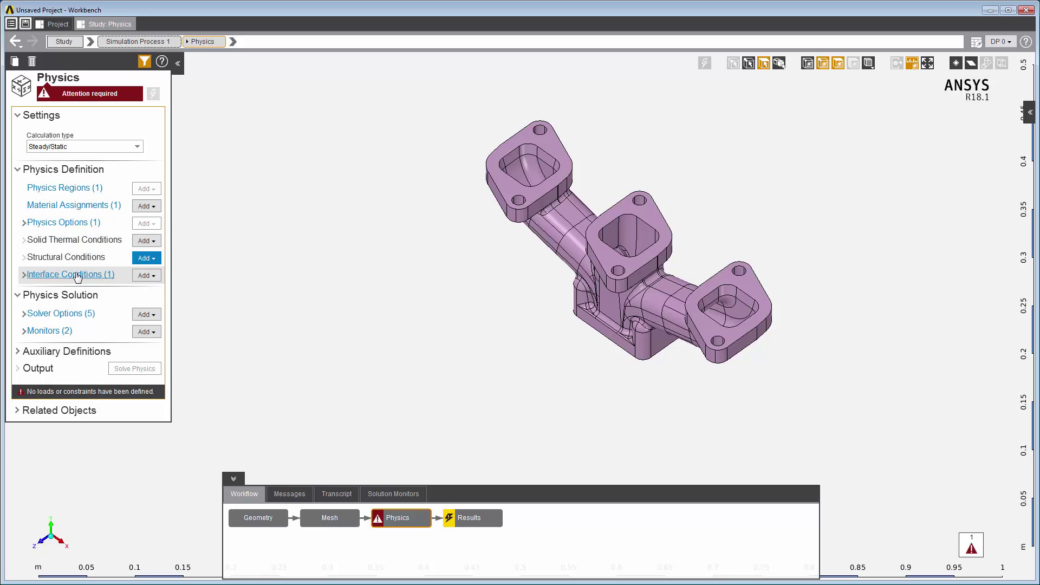
click(75, 193)
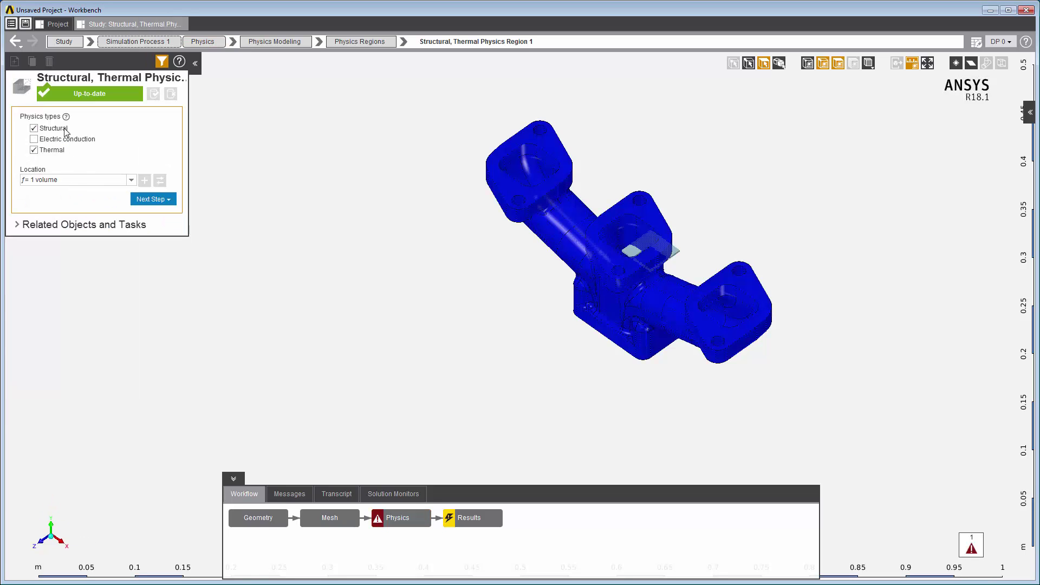
click(64, 179)
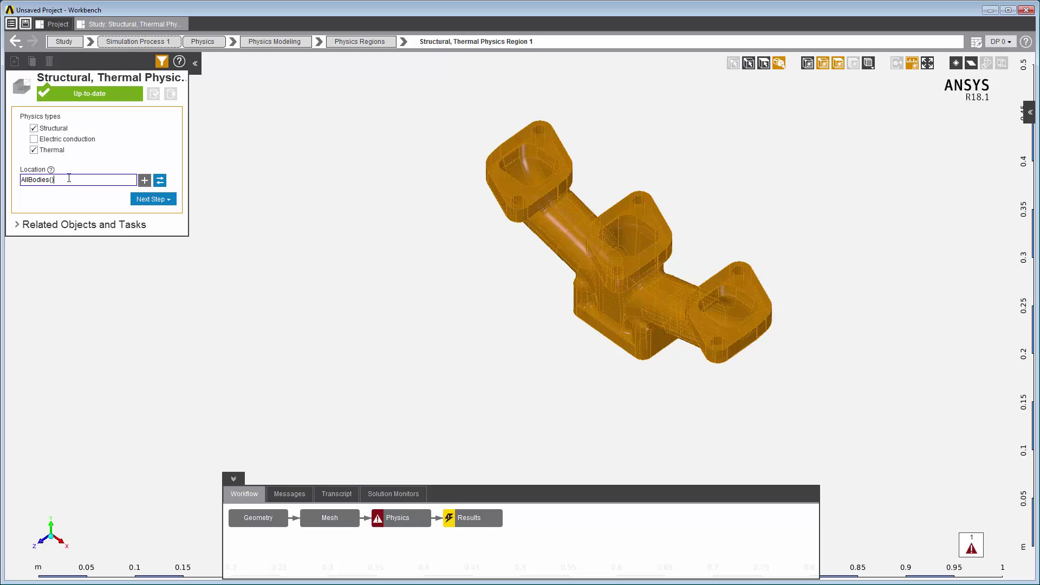
click(104, 166)
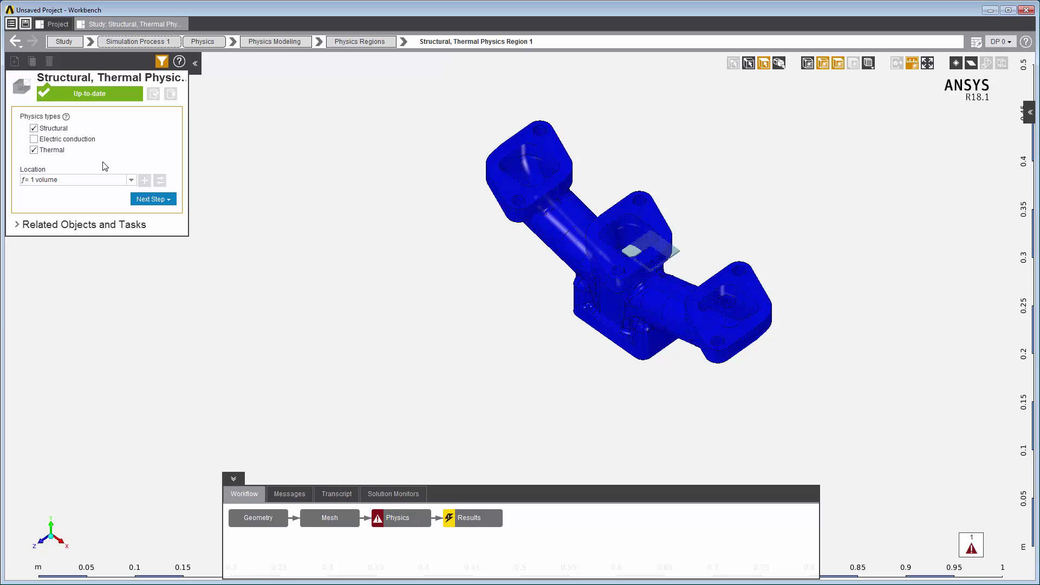
click(16, 42)
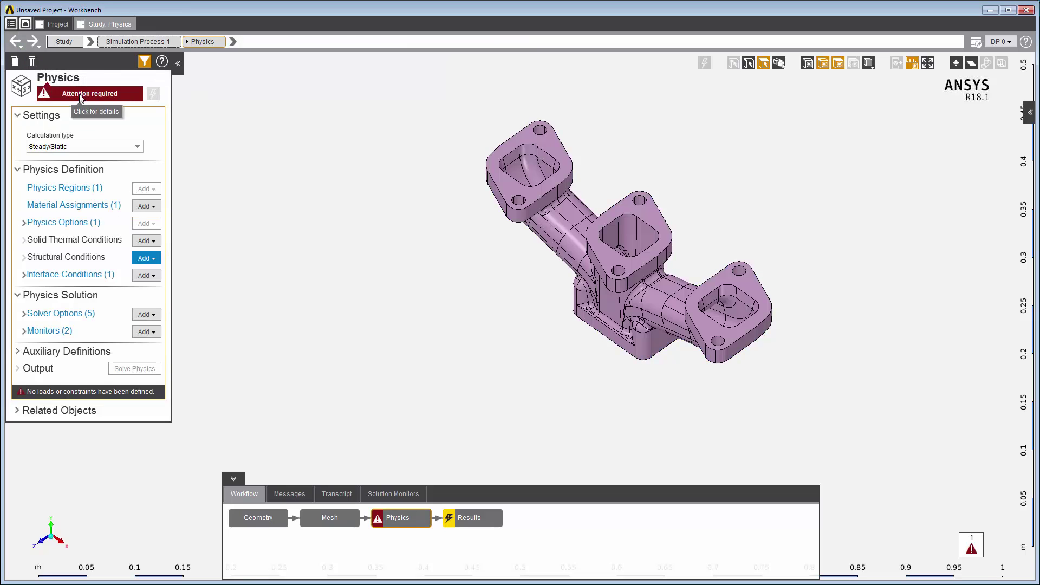
Step: Show the Physics warning details: no loads or constraints defined
click(80, 97)
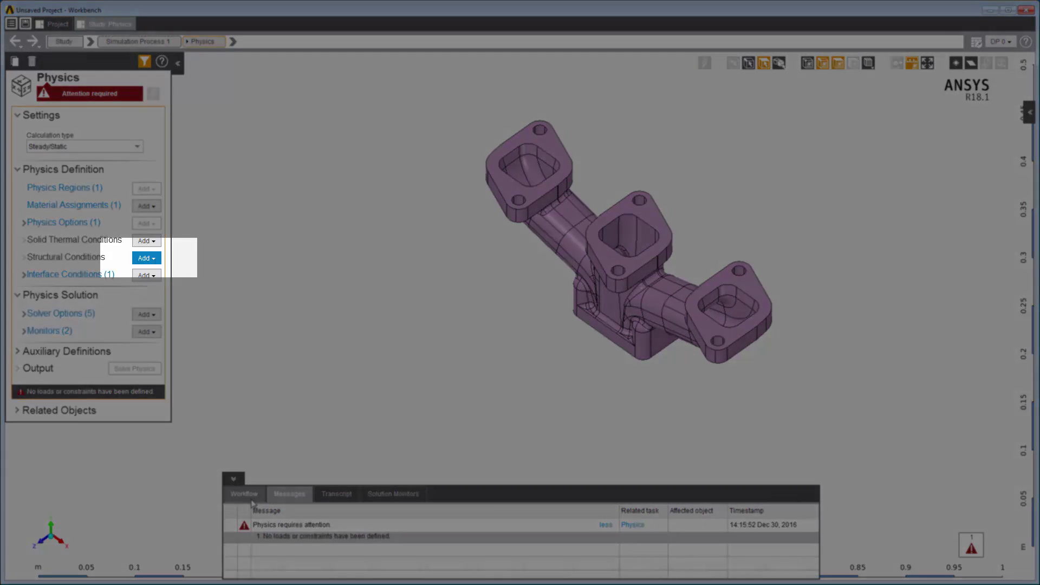
Step: Add a Support condition located on the three top flange faces
click(248, 498)
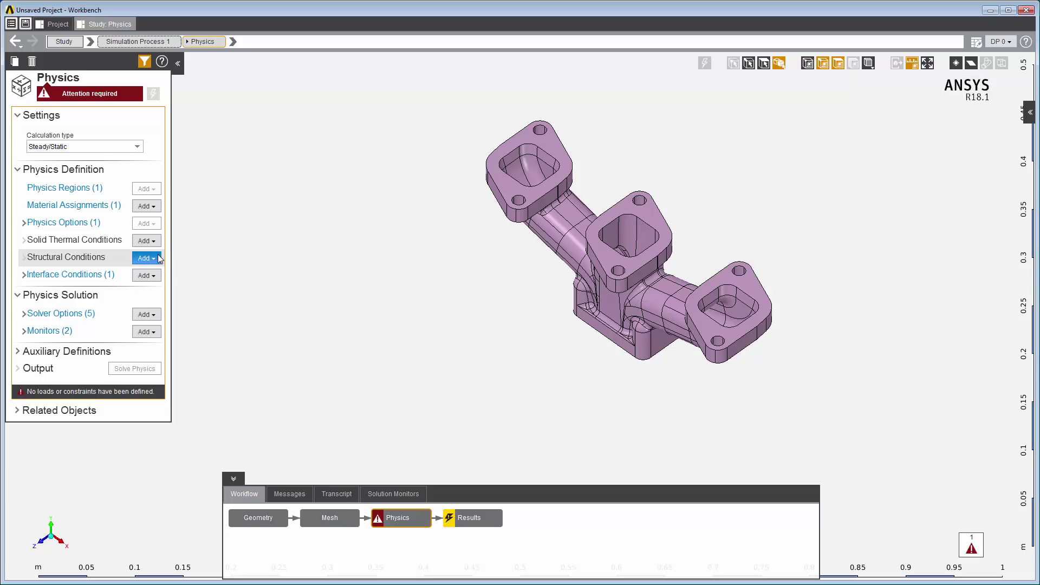
click(157, 255)
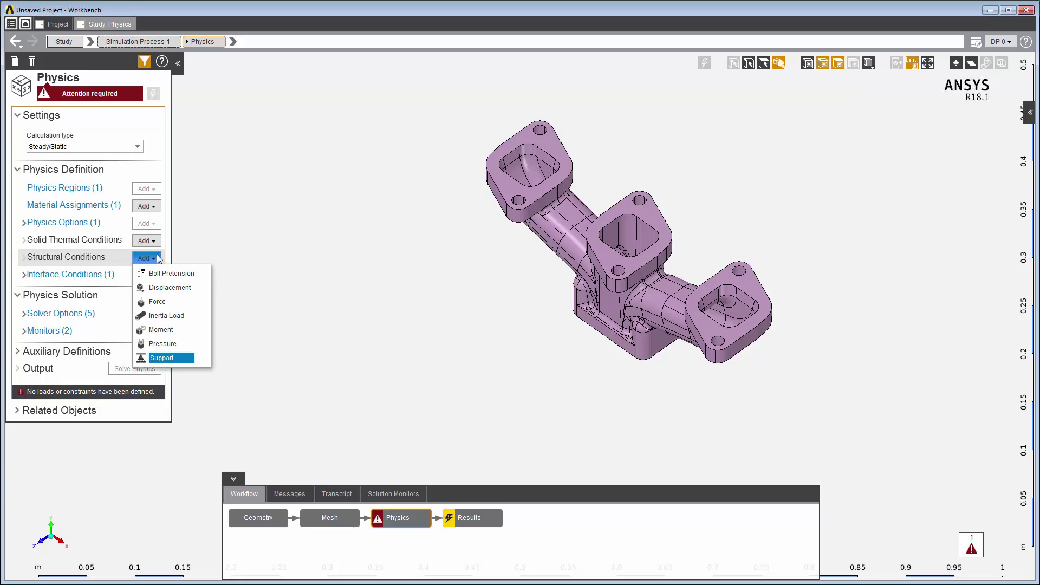
click(175, 358)
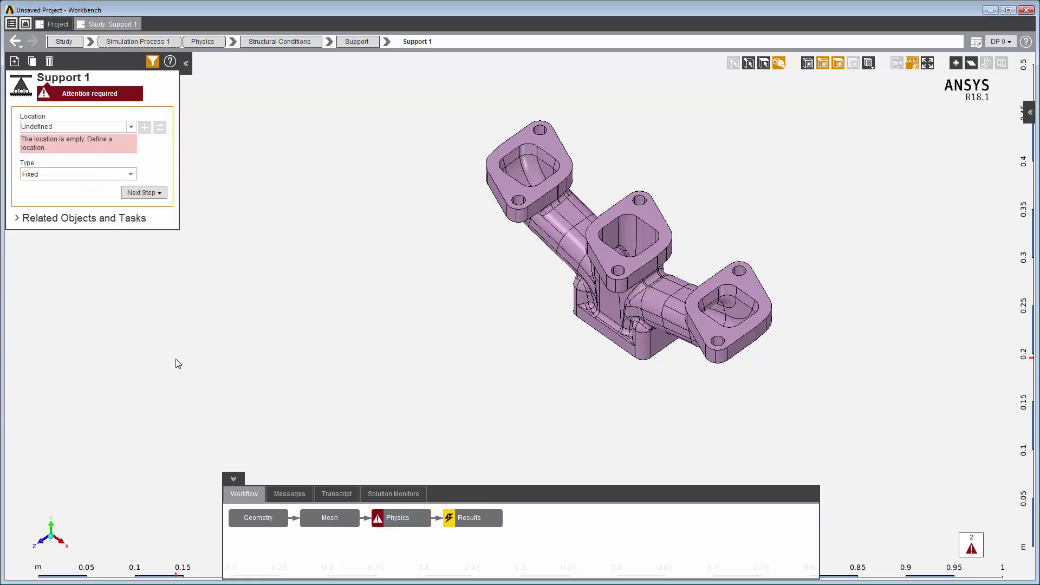
click(764, 63)
click(752, 295)
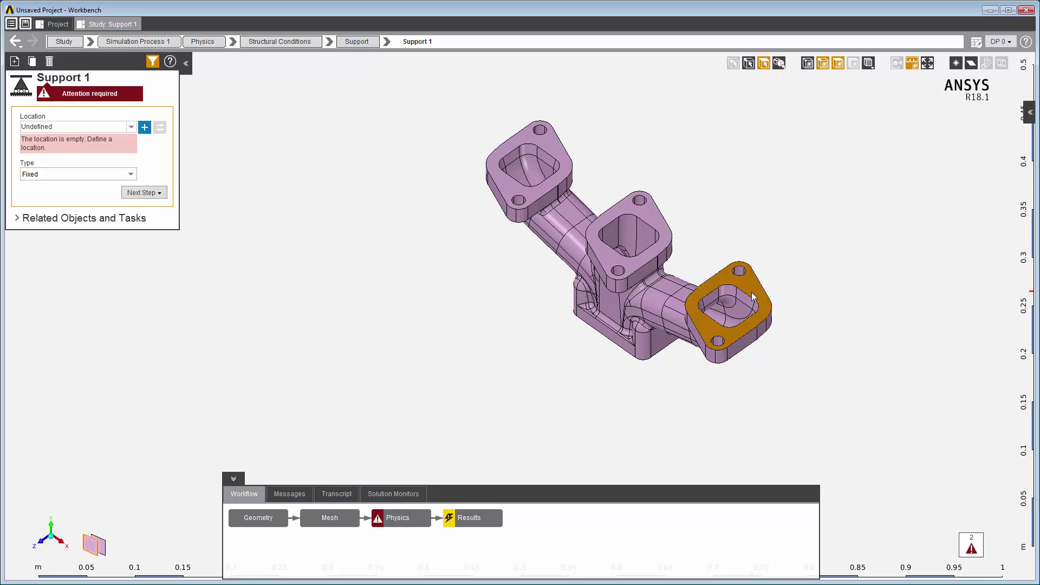
ctrl+click(652, 209)
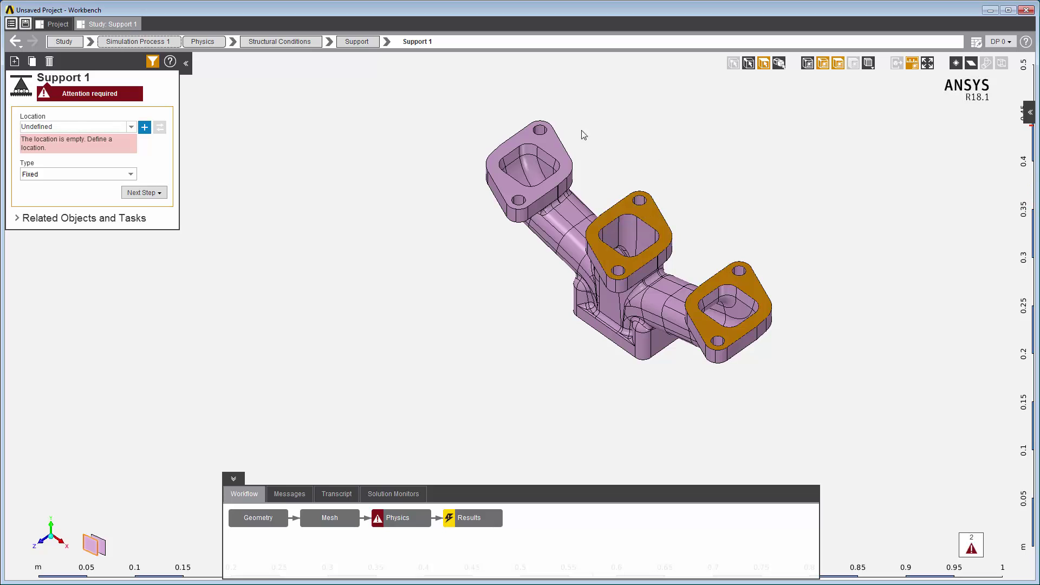
ctrl+click(553, 140)
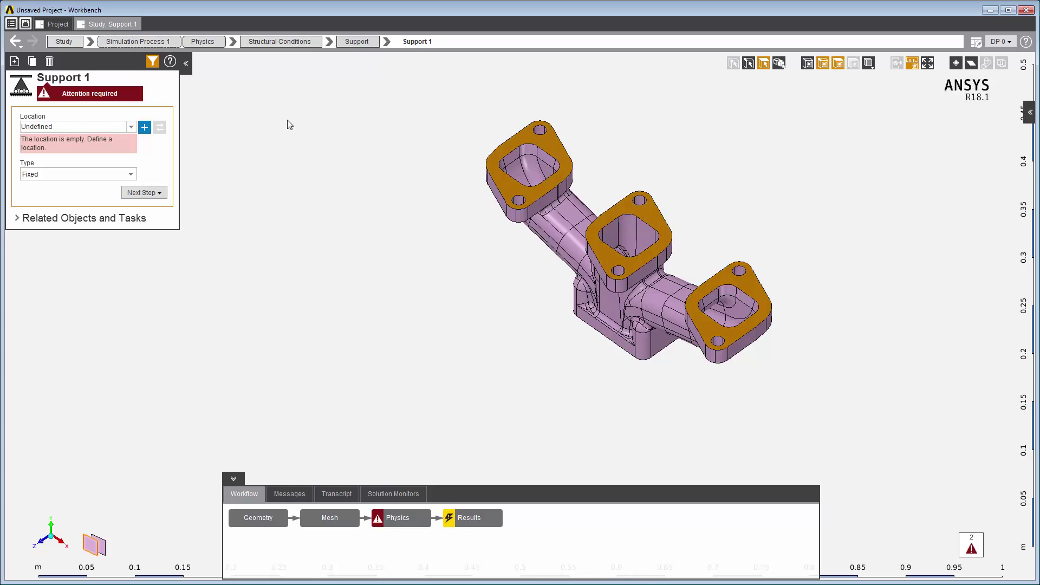
click(149, 126)
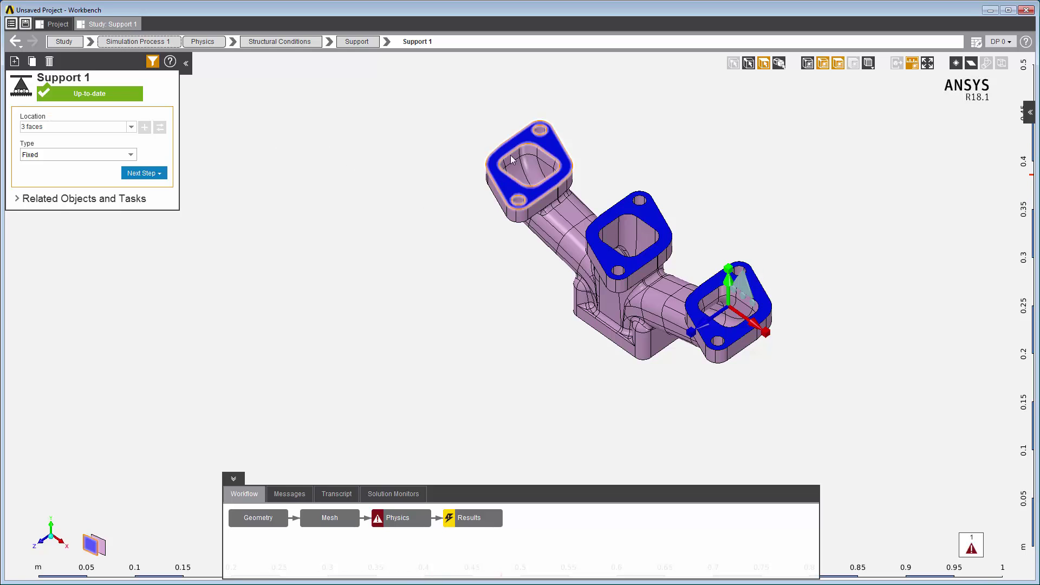
Step: Add the bottom flange face to Support 1's location
middle_drag(499, 167, 676, 4)
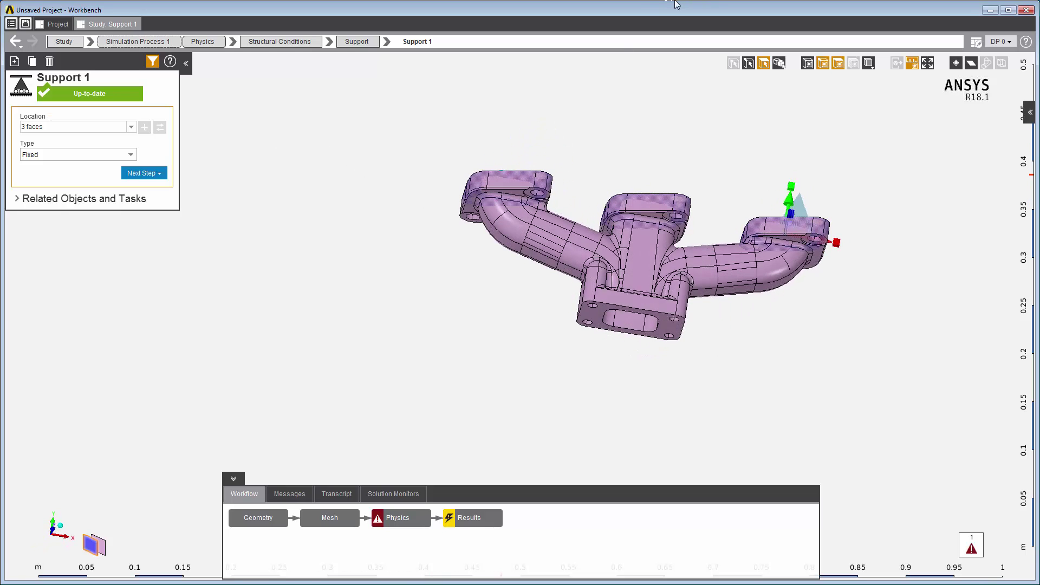
click(598, 329)
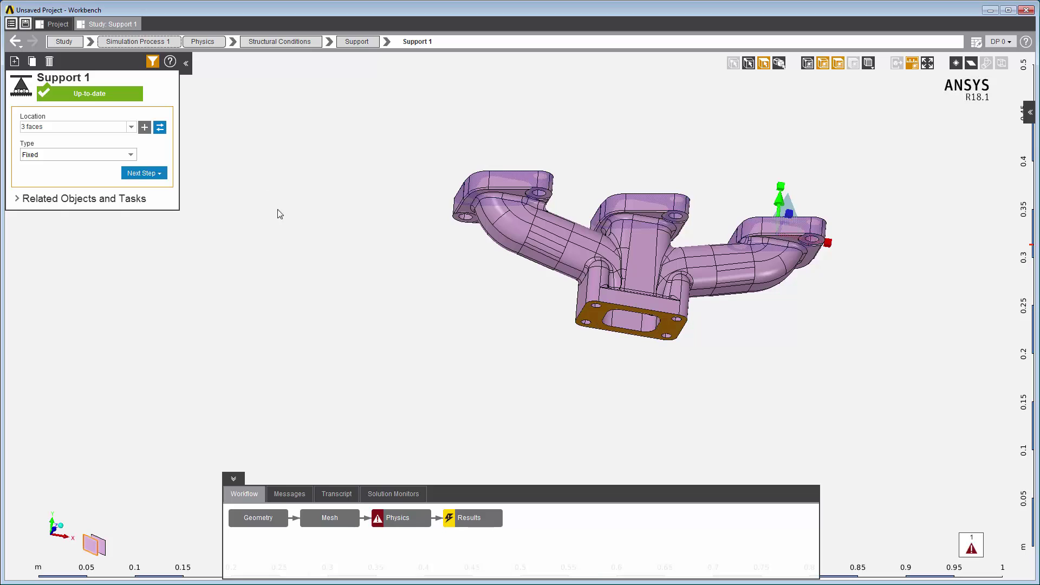
click(144, 127)
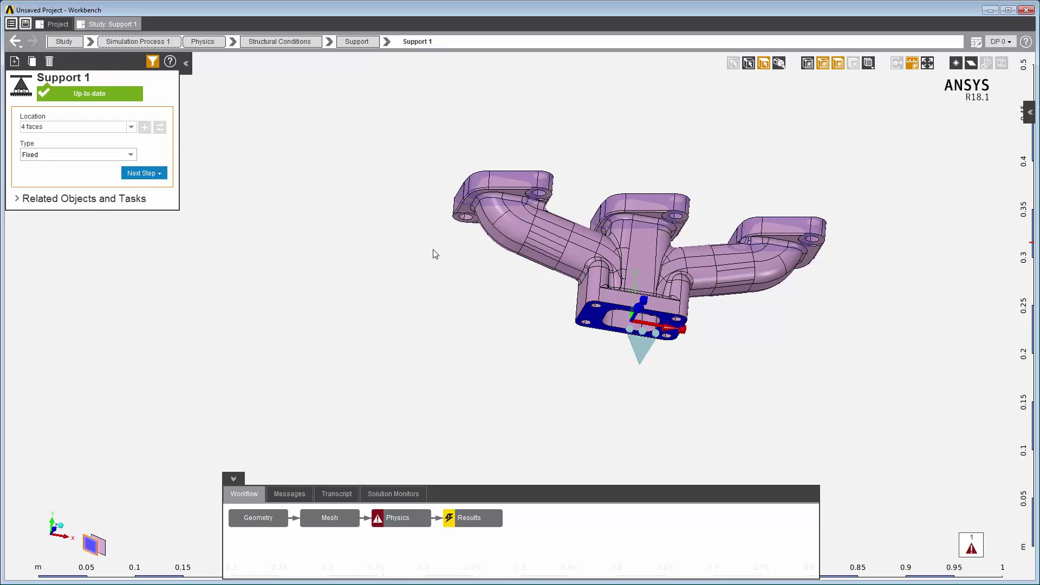
middle_drag(574, 231, 511, 406)
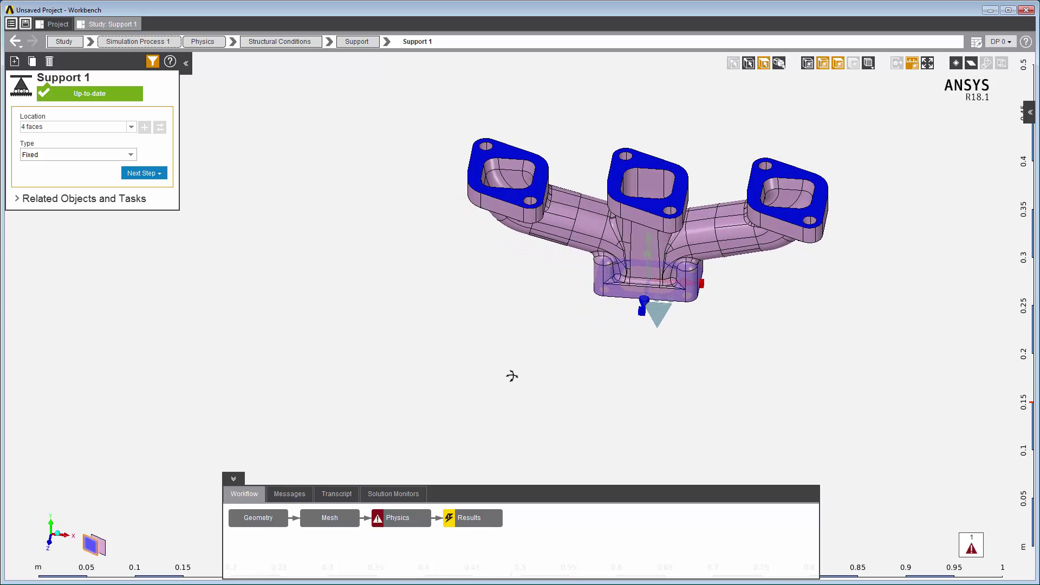
Step: Add a Temperature condition of 375 C on interface_solid
right_click(514, 277)
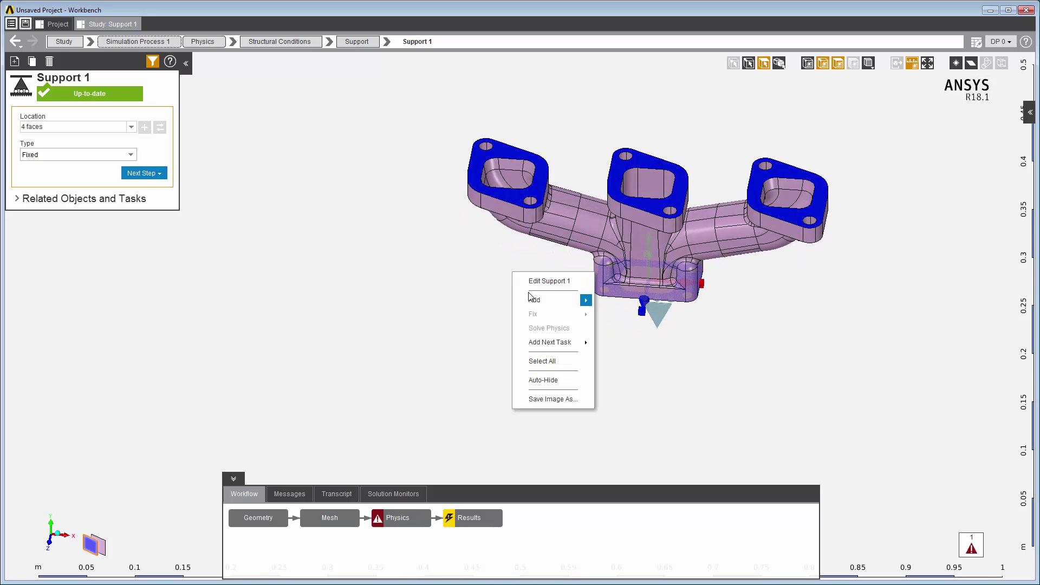
mouse_move(533, 301)
mouse_move(650, 319)
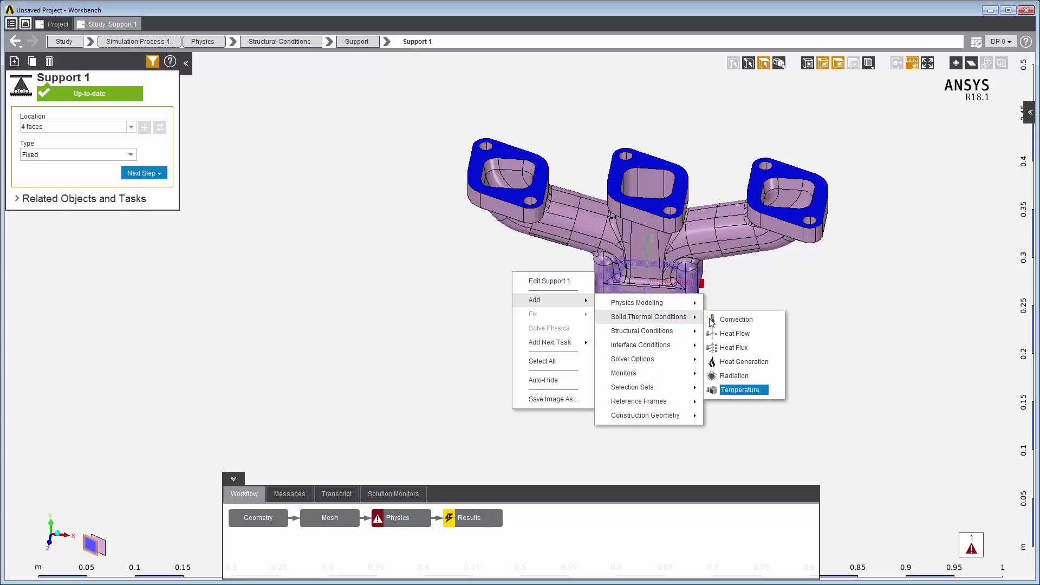
click(744, 391)
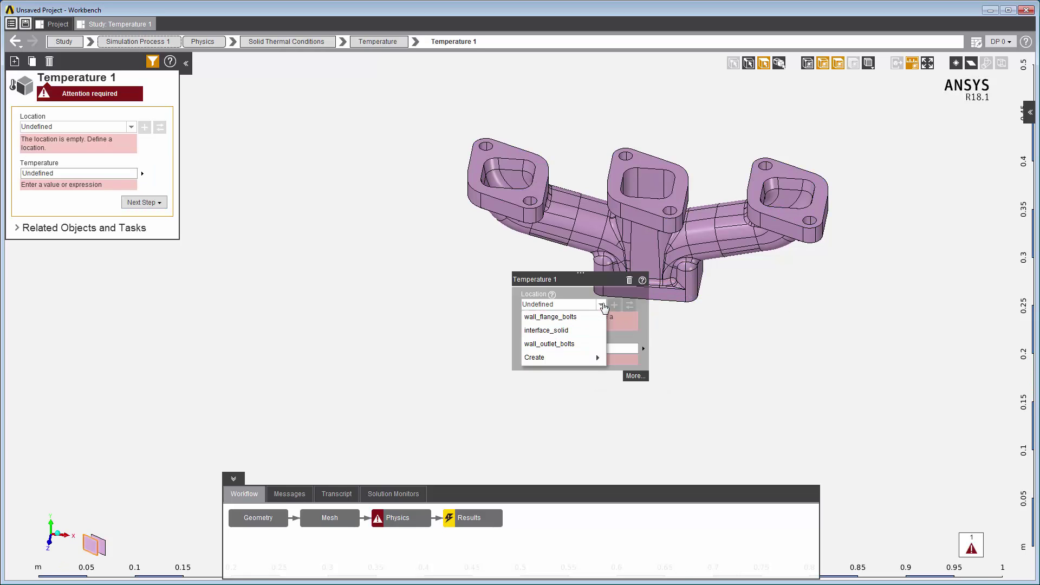
click(558, 330)
click(561, 328)
text(375)
key(Return)
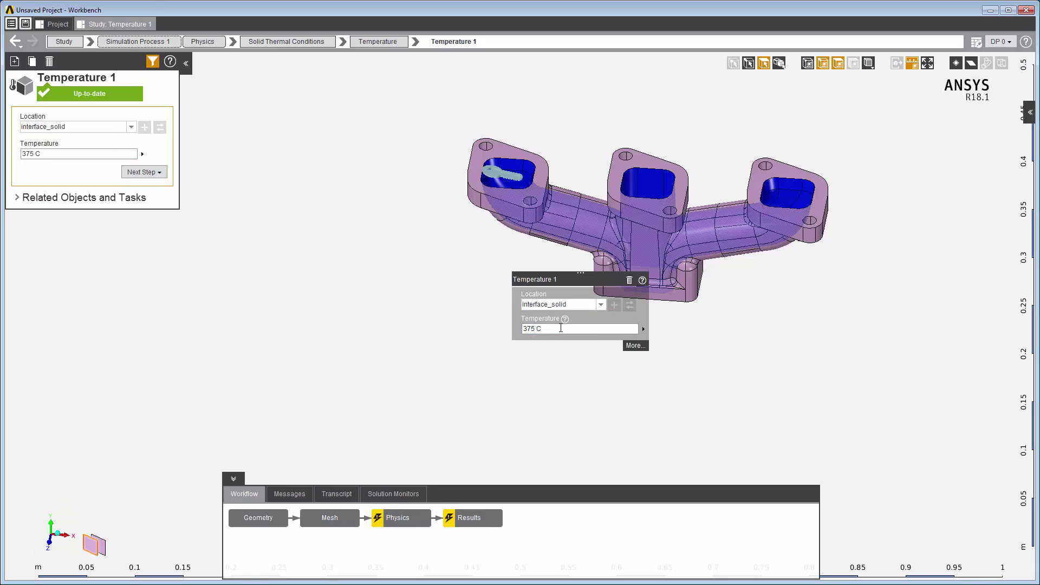
Step: Confirm Structural Steel is the assigned material and switch the model to grey metallic shading
click(204, 42)
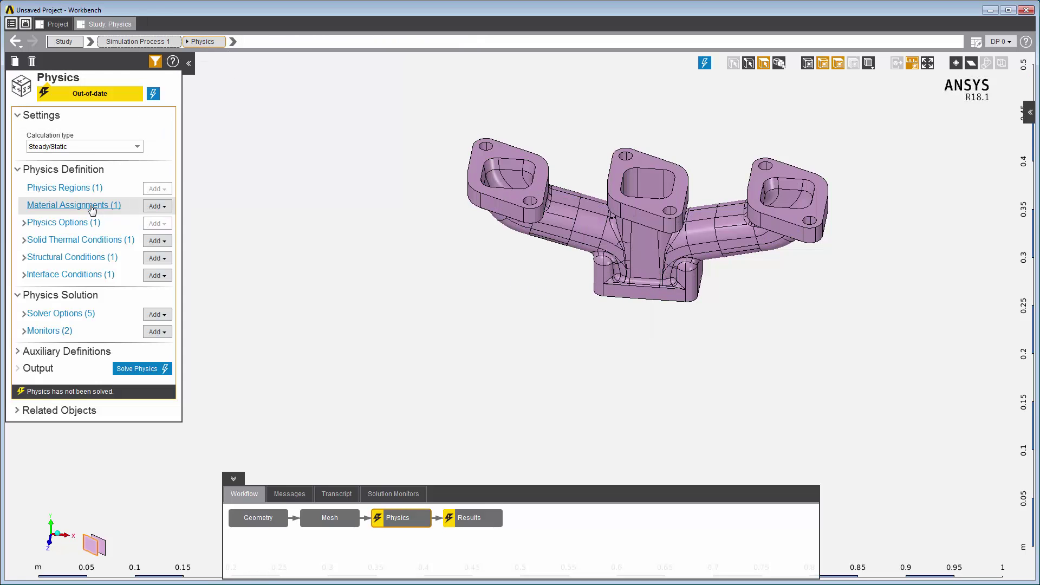
click(91, 206)
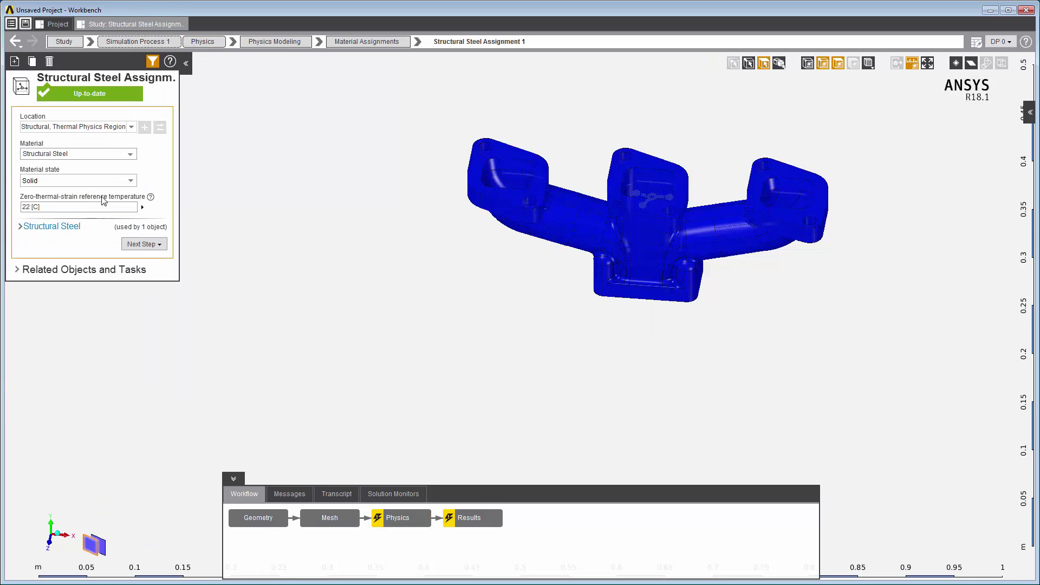
click(202, 41)
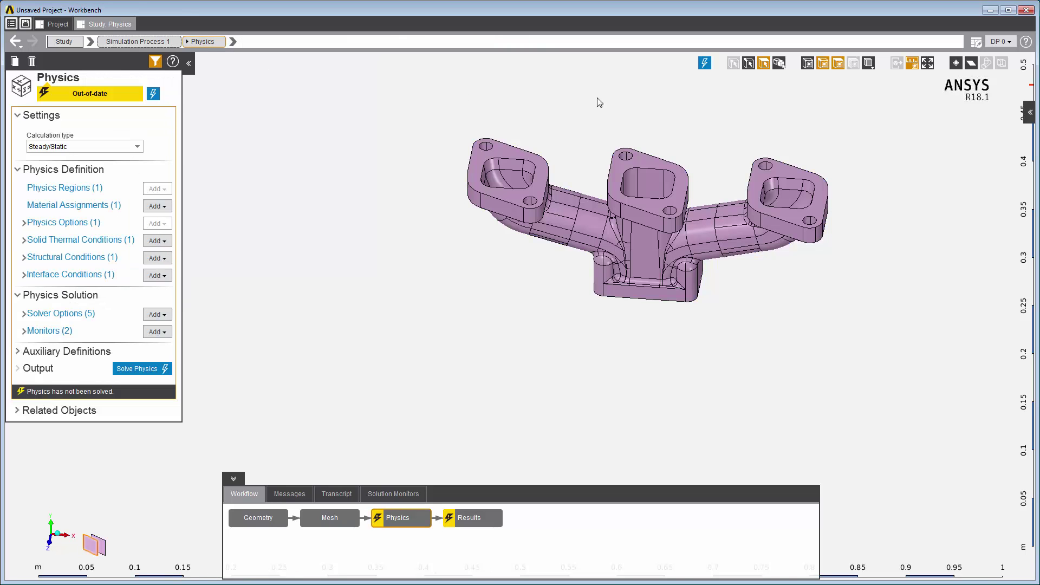
click(869, 67)
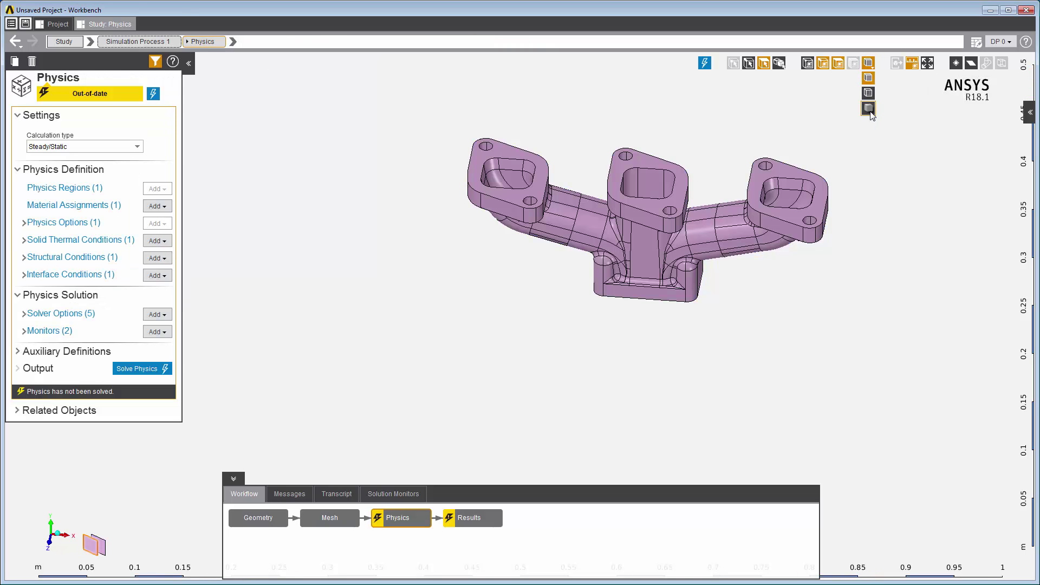
click(869, 109)
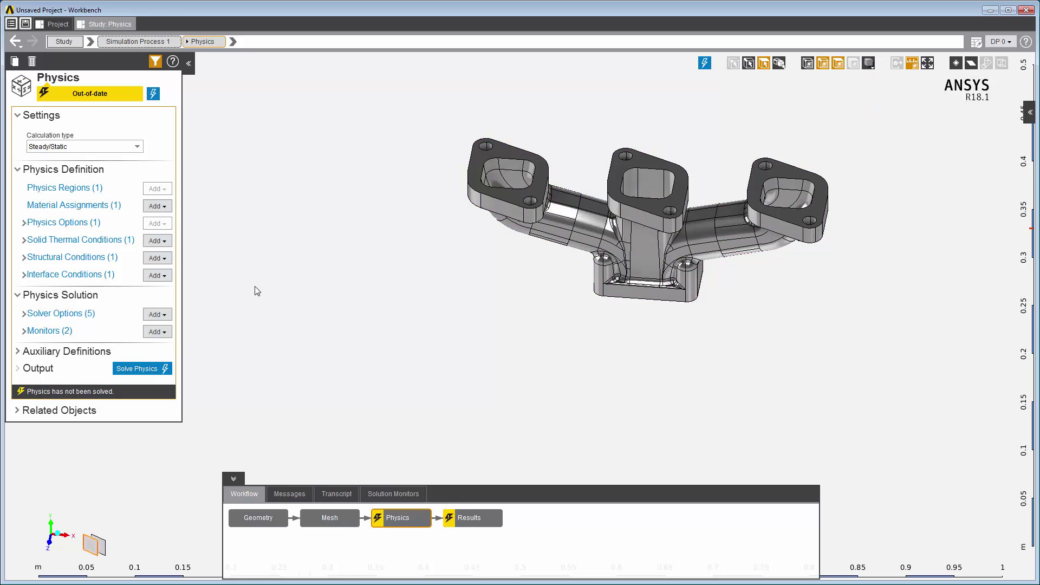
Step: Solve the physics and review the end of the solver transcript
click(143, 369)
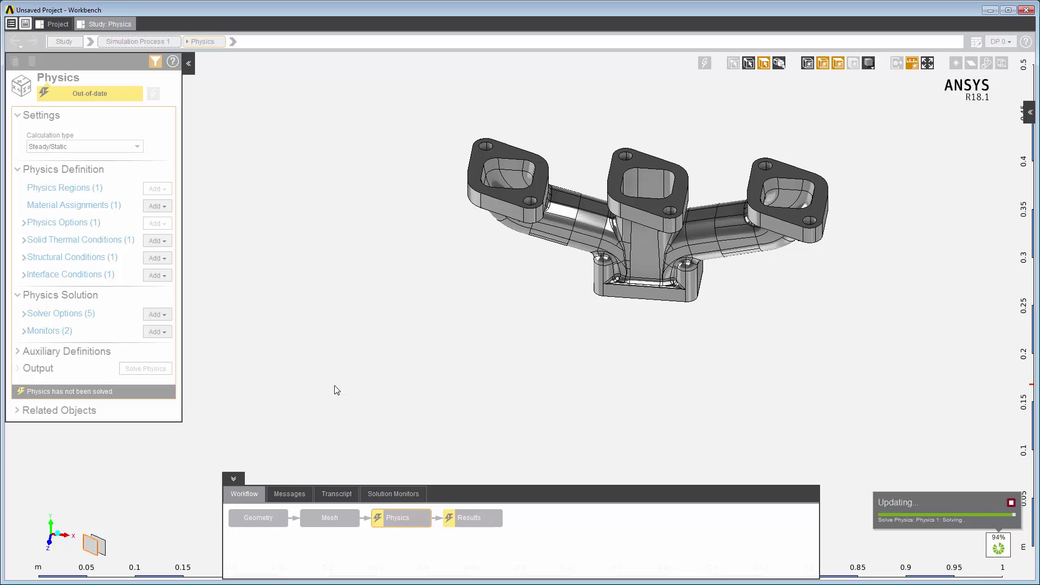
click(330, 489)
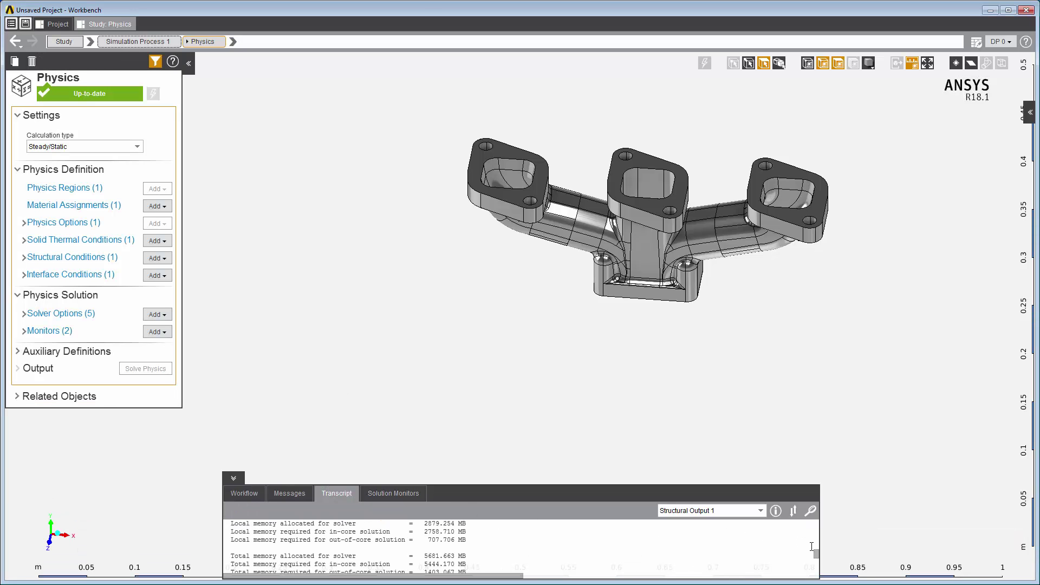
drag(815, 551, 816, 563)
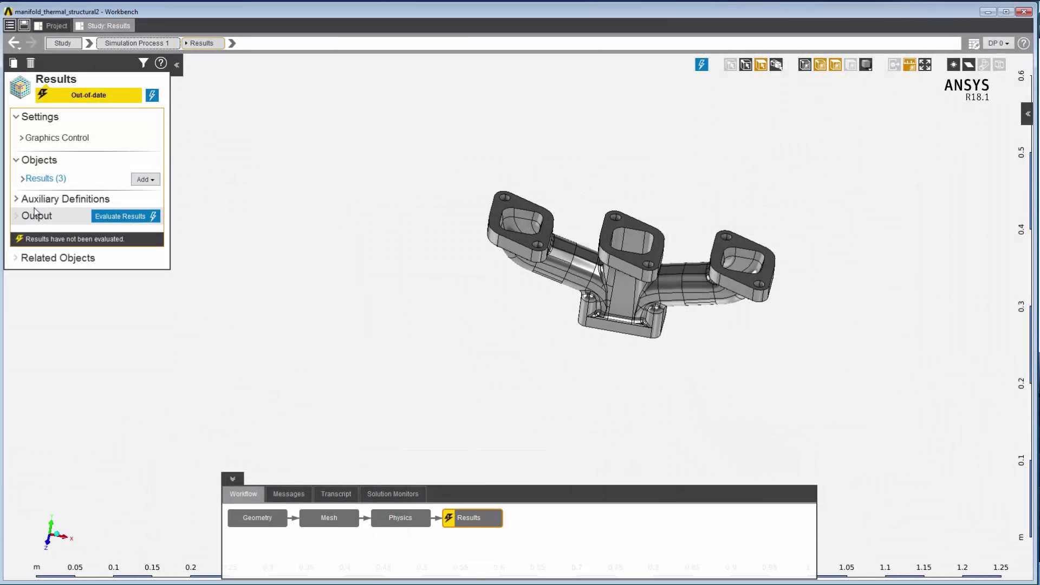
Step: Expand Results (3) and evaluate the three contour results without adding a new result type
click(23, 180)
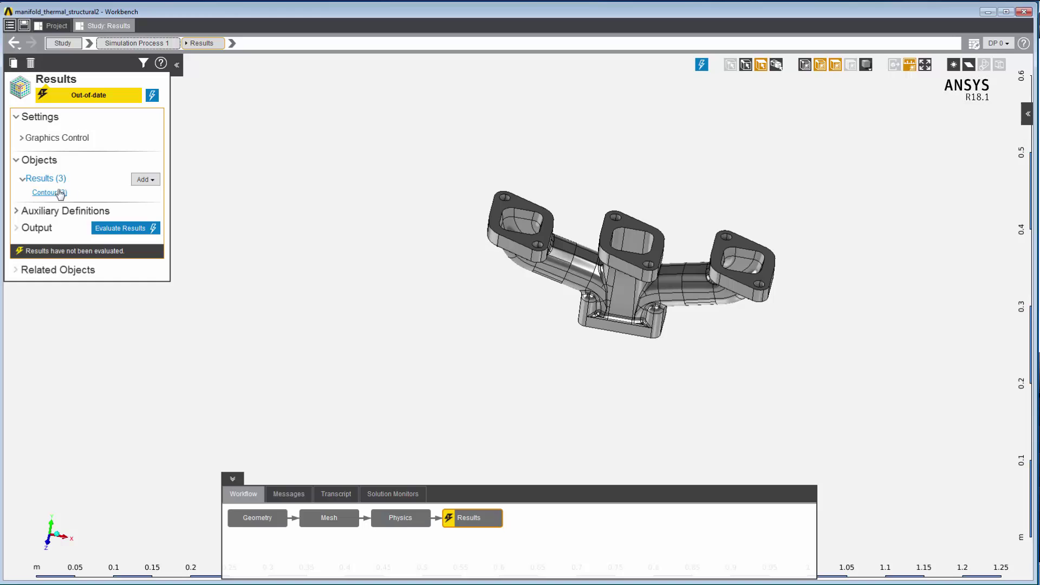
click(145, 179)
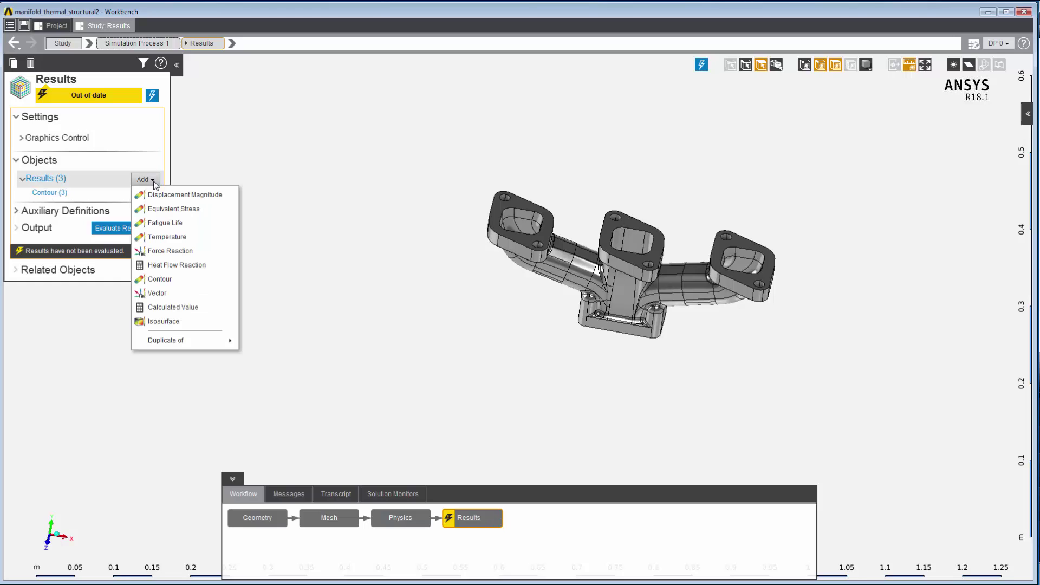
click(194, 185)
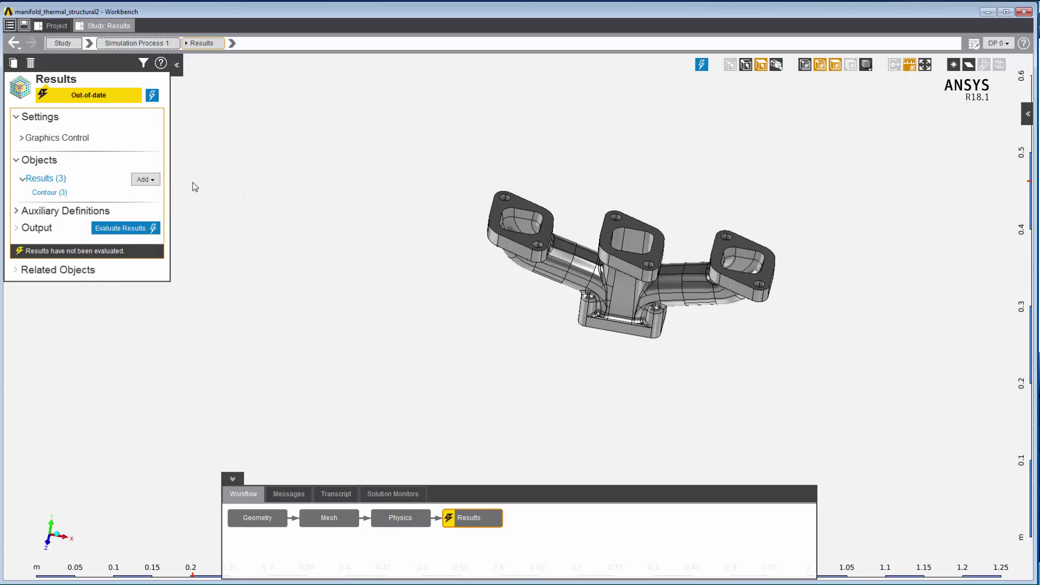
click(130, 227)
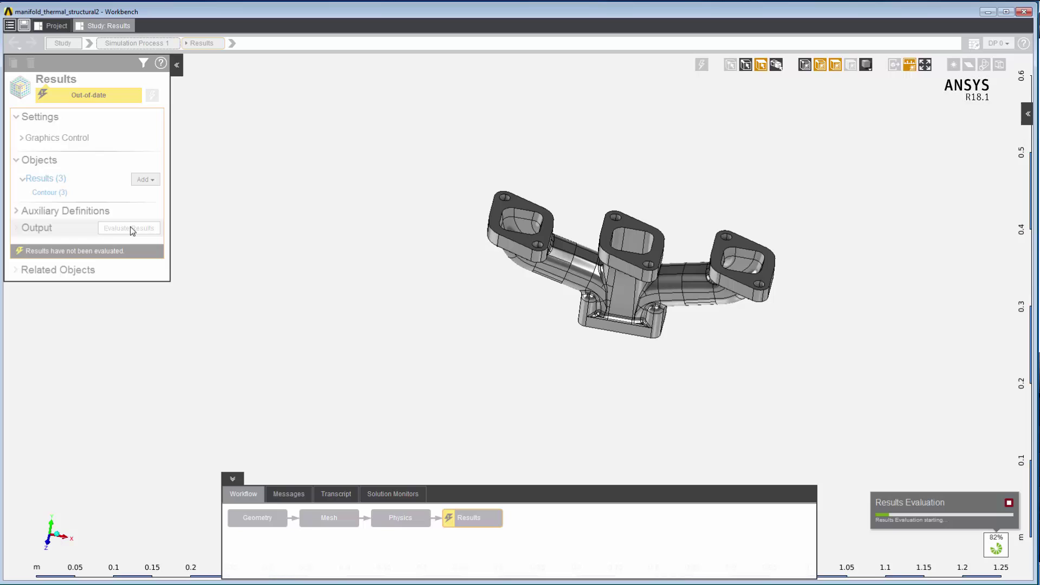
Step: Select the Temperature, Displacement Magnitude and Equivalent Stress contours, then run and stop their animation
click(55, 183)
click(71, 181)
click(18, 196)
click(18, 182)
click(18, 168)
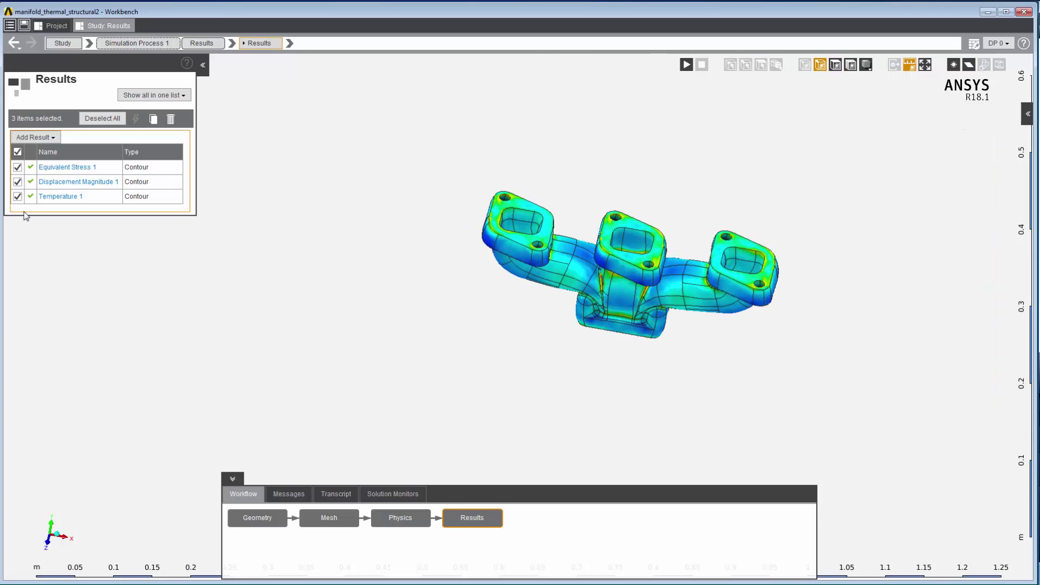
click(686, 65)
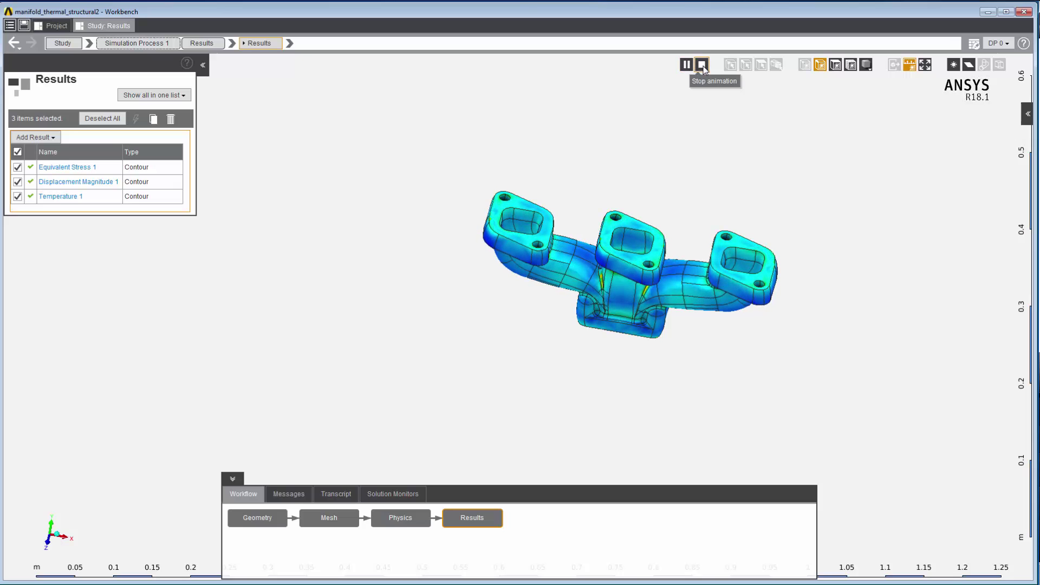
click(703, 67)
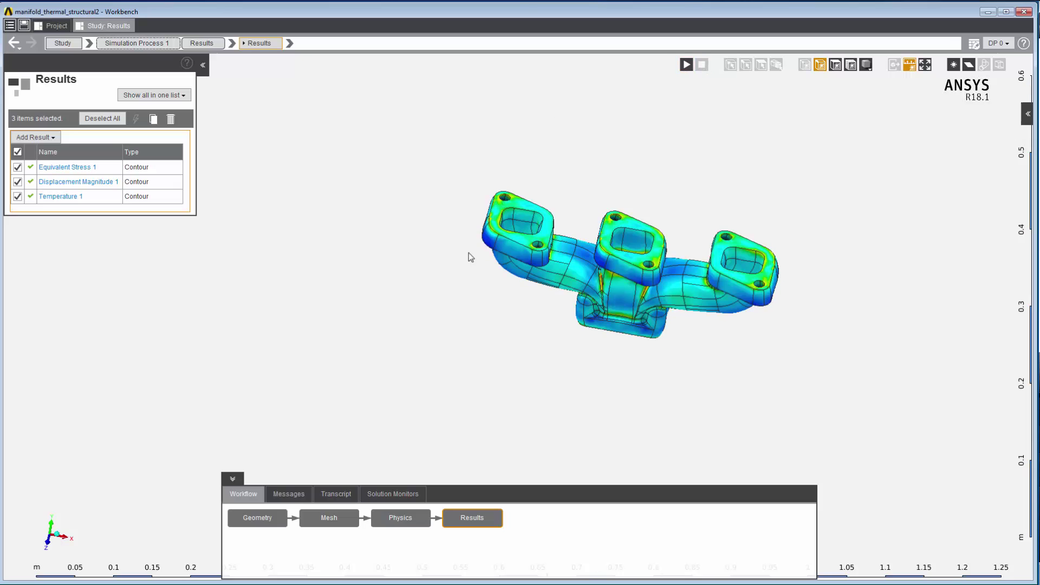
click(394, 523)
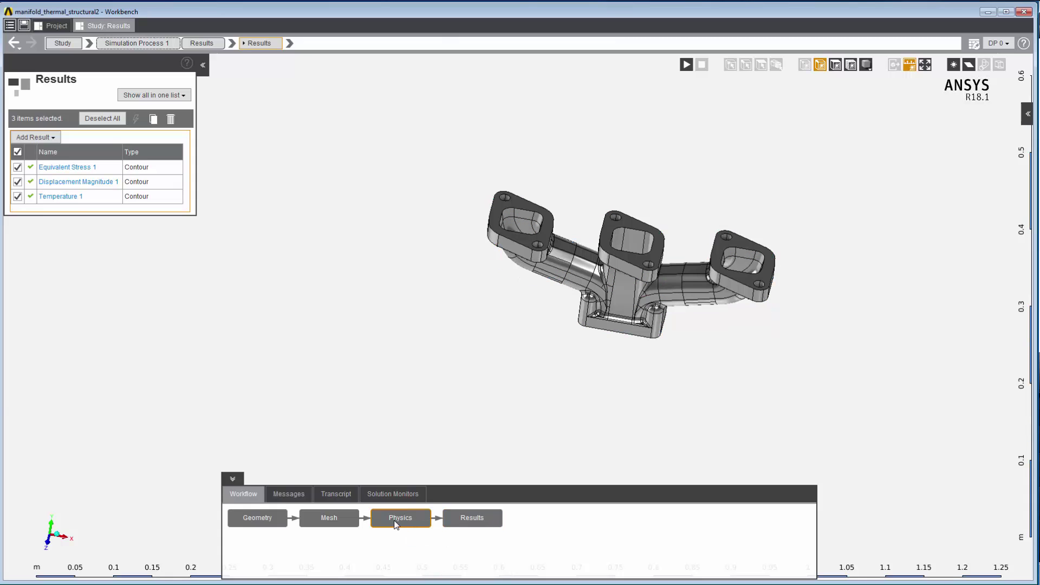
click(331, 520)
click(263, 523)
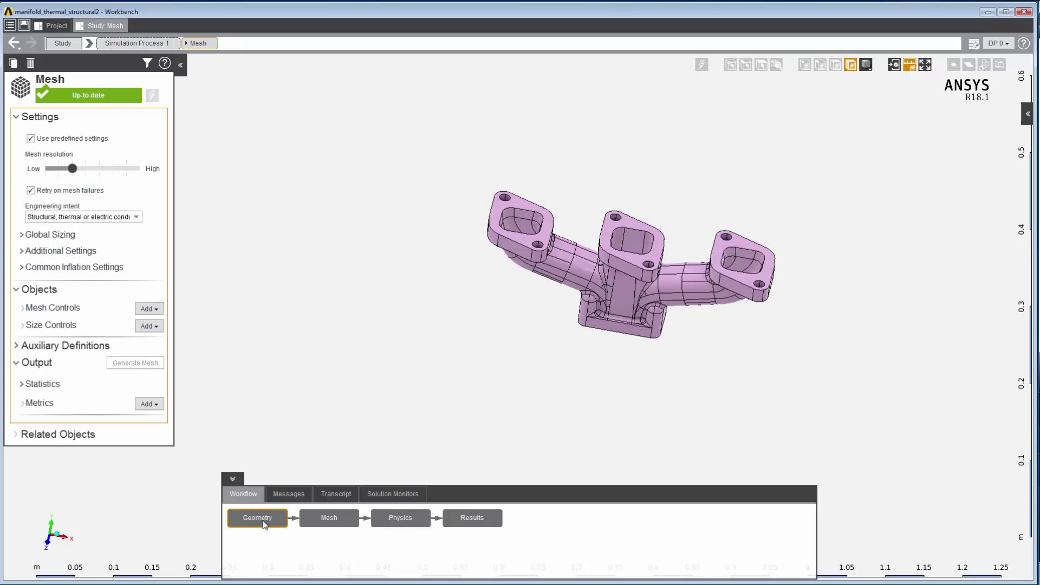